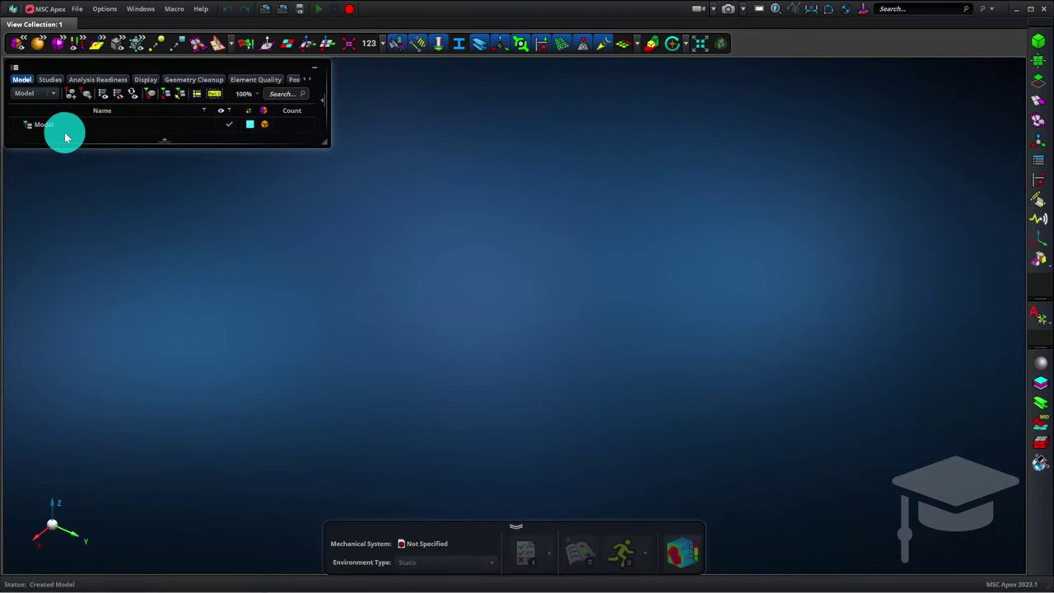
Save the empty model as rectangular-beam-ACS in the Scratch folder under C:\Users.
click(79, 9)
click(95, 57)
click(95, 119)
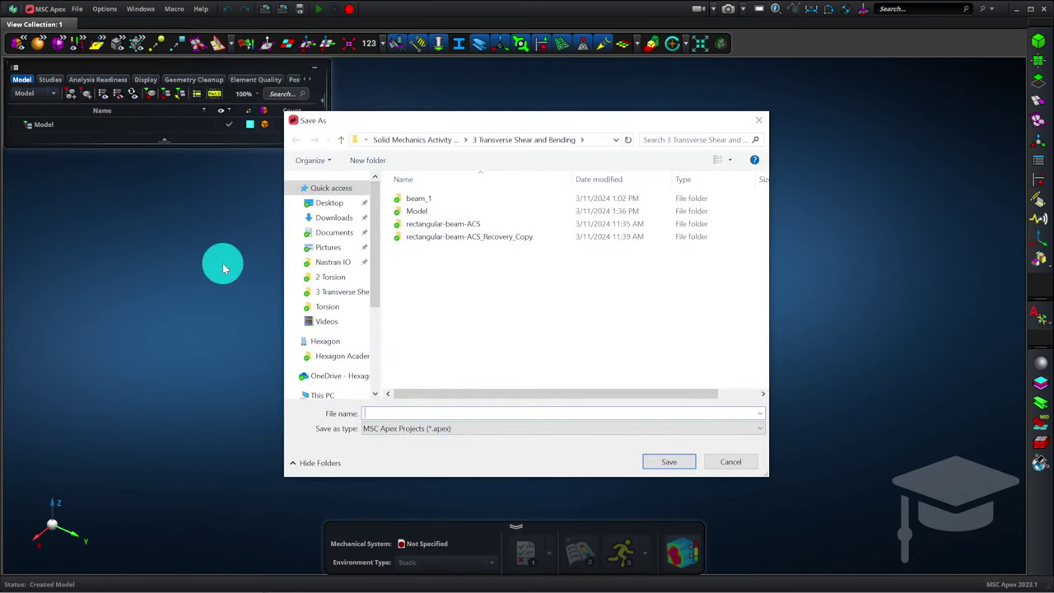
click(421, 413)
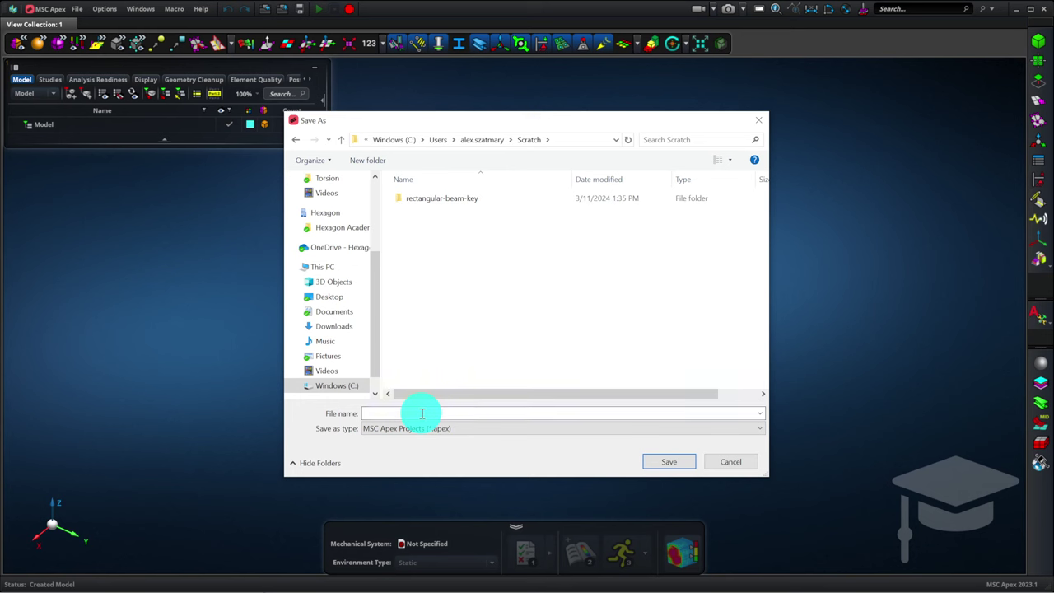
text(rectangular-beam)
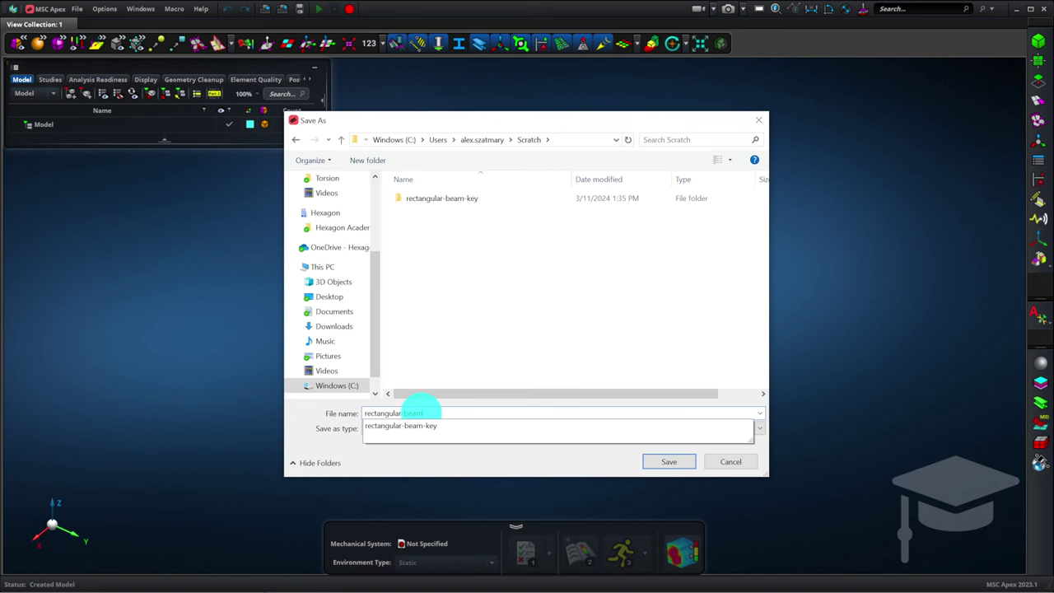
click(422, 414)
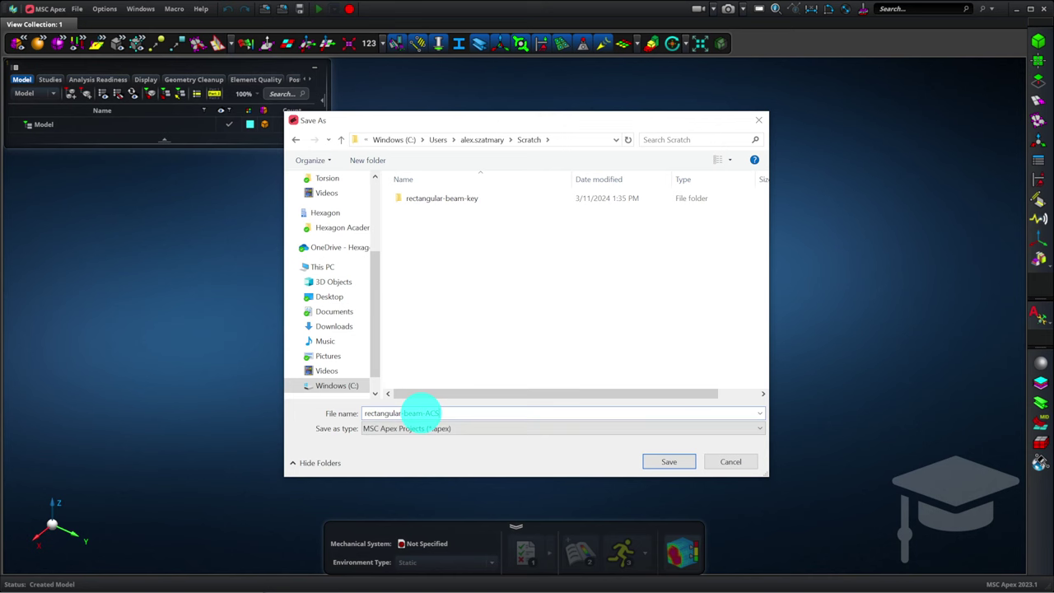
key(Return)
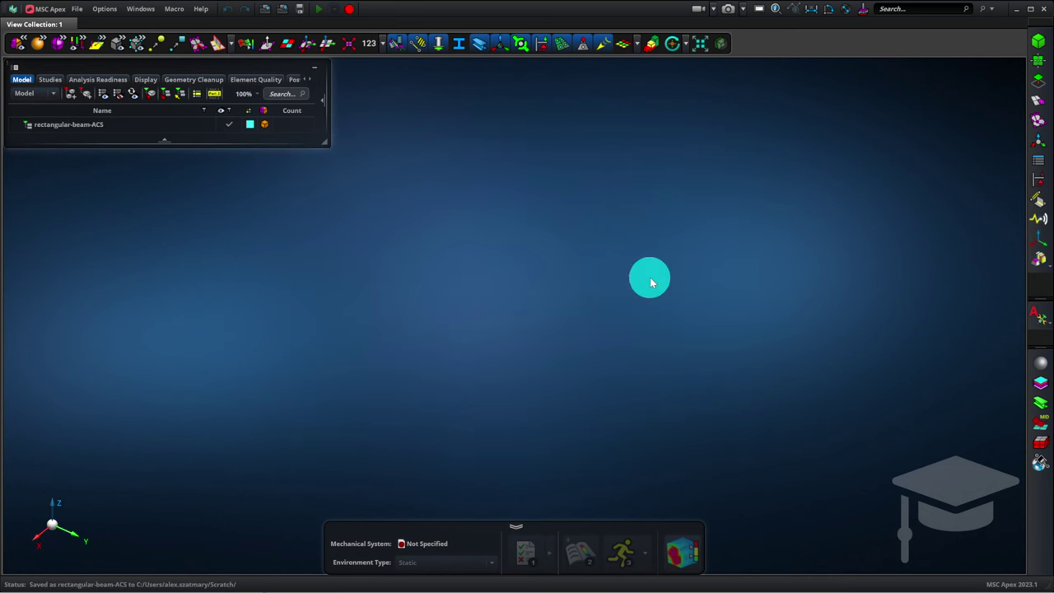
Create a box primitive with length 0.25, height 0.05 and depth 0.05 at location 0,0,0.
click(1037, 44)
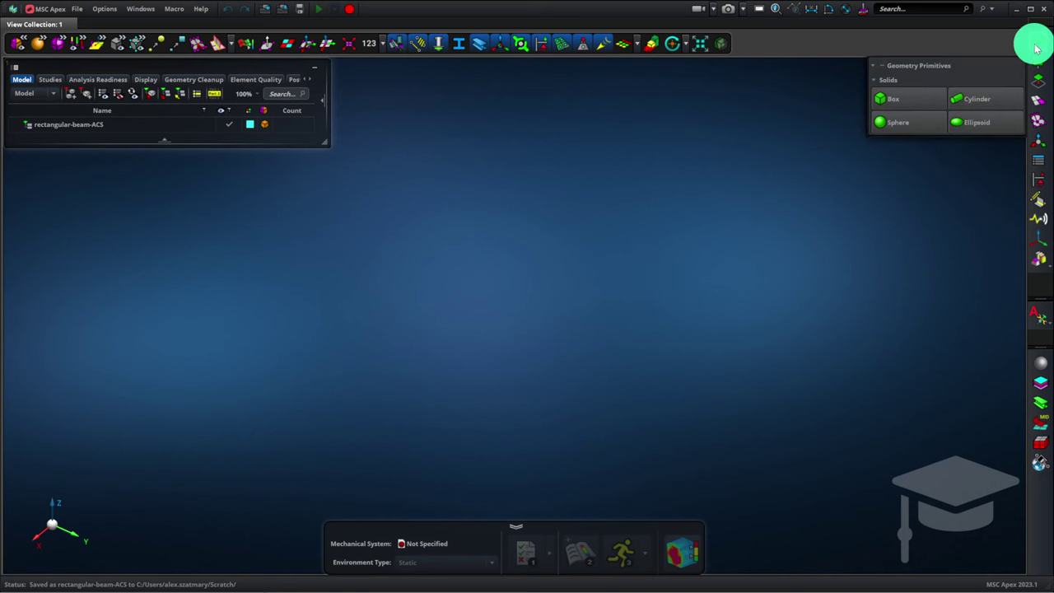
click(891, 99)
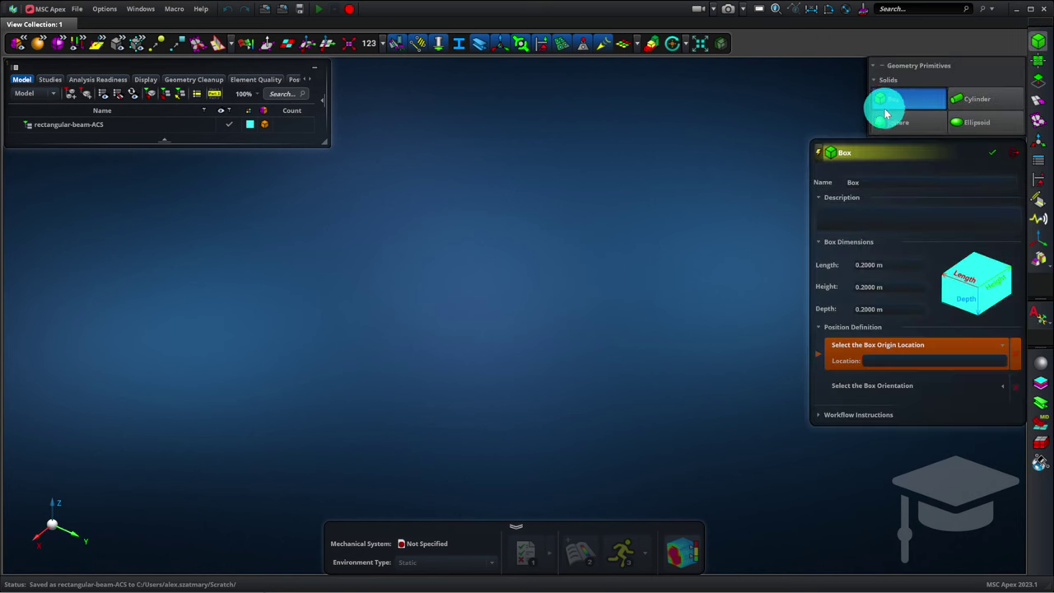
double_click(873, 265)
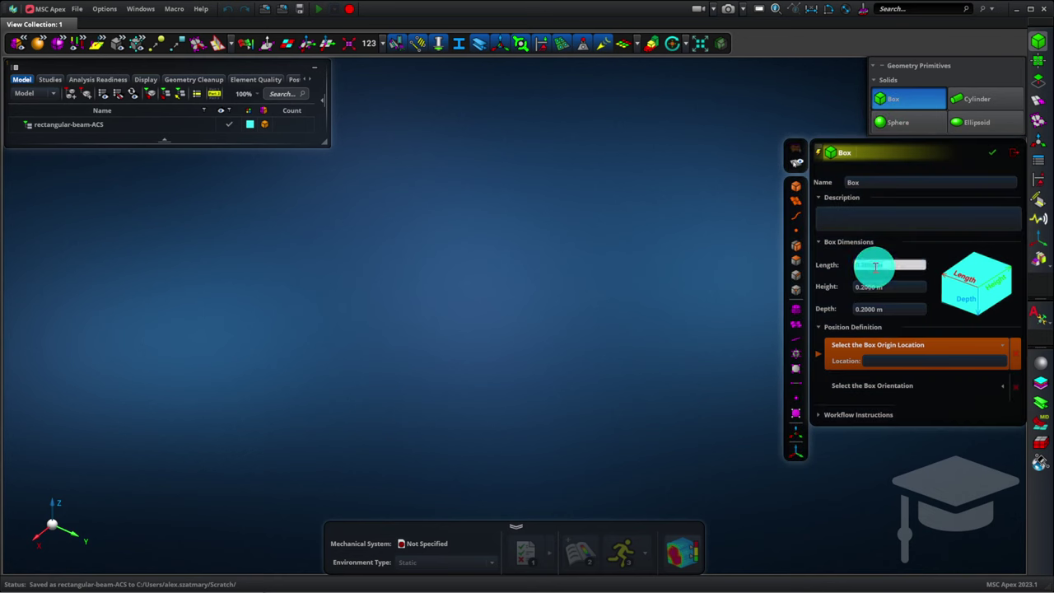
key(Tab)
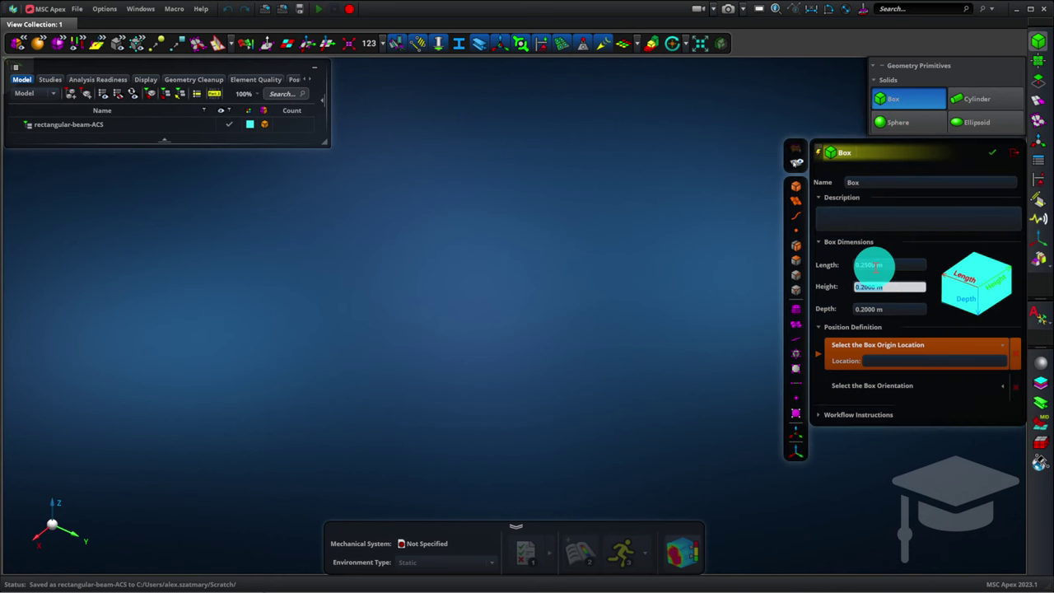
text(0.05)
key(Tab)
text(0)
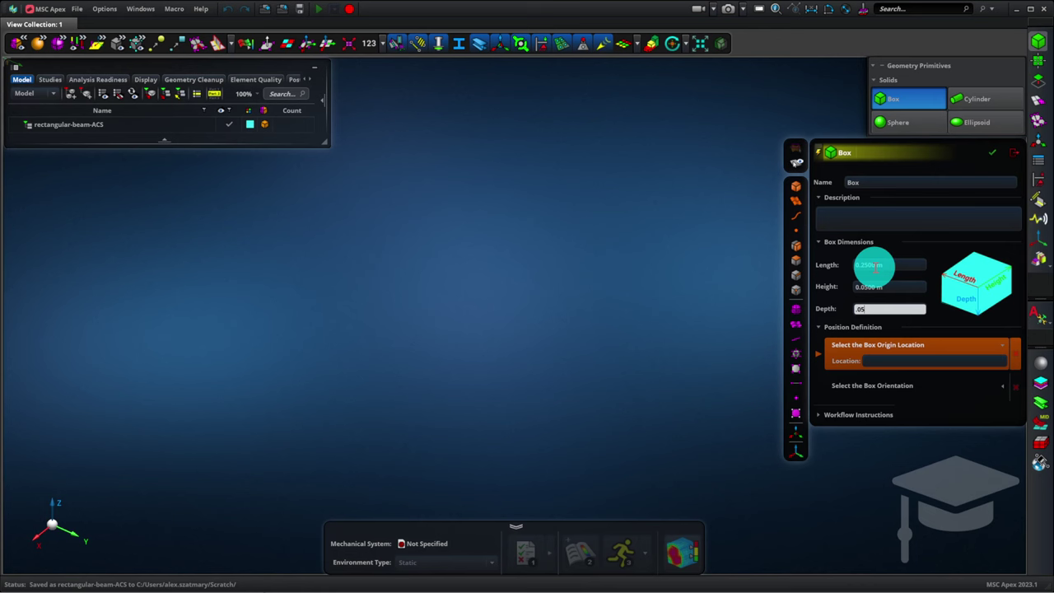
text(.05)
click(906, 361)
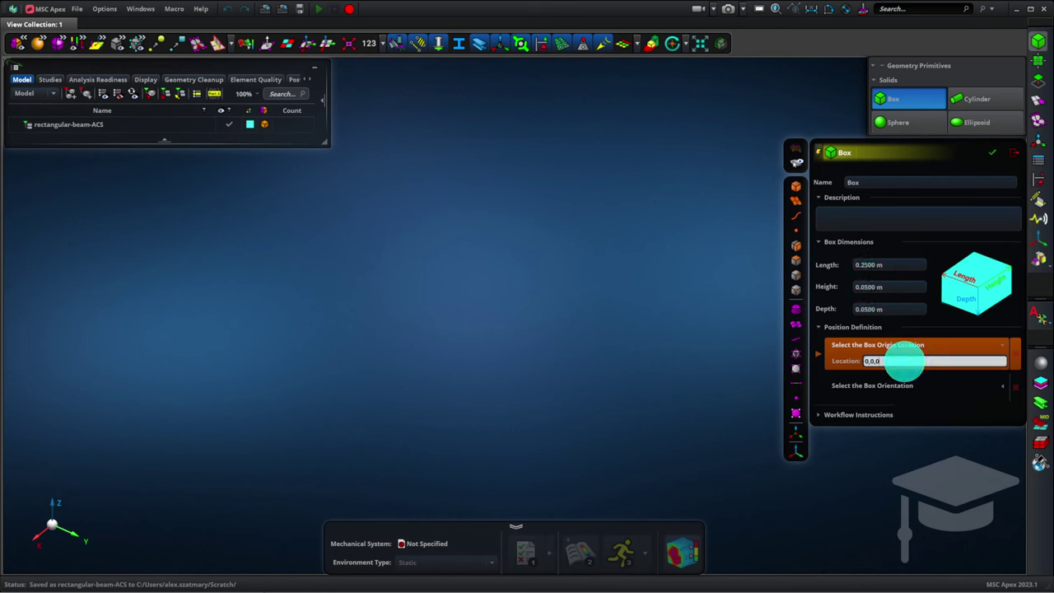
key(Return)
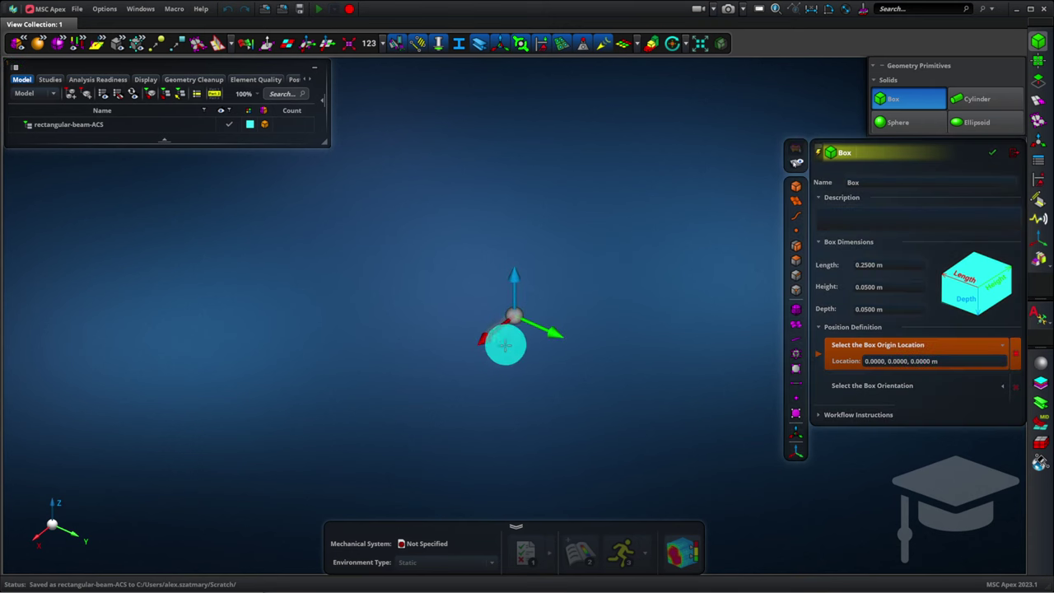
click(516, 351)
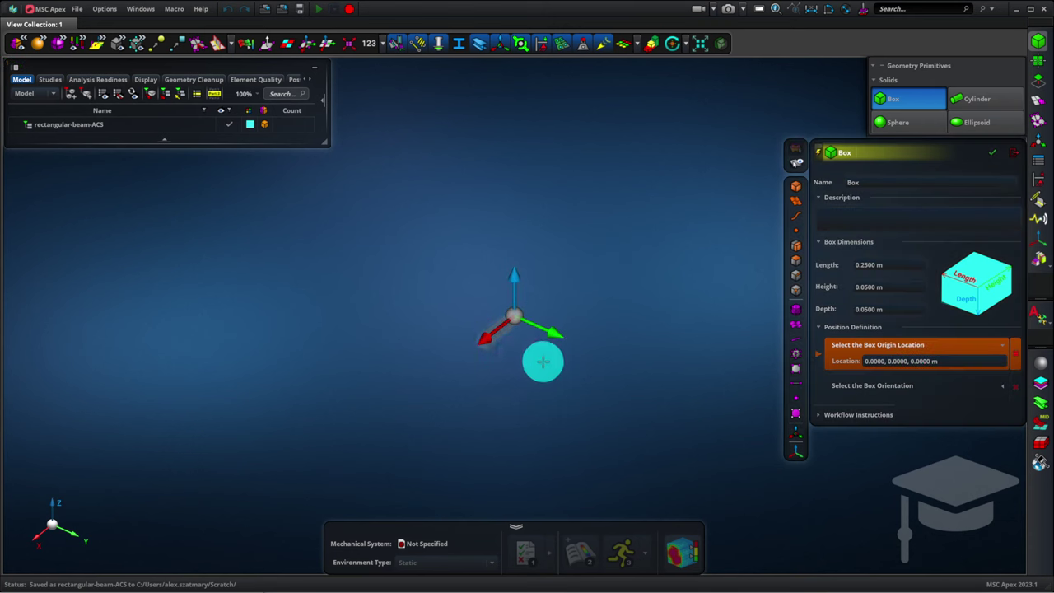
click(993, 155)
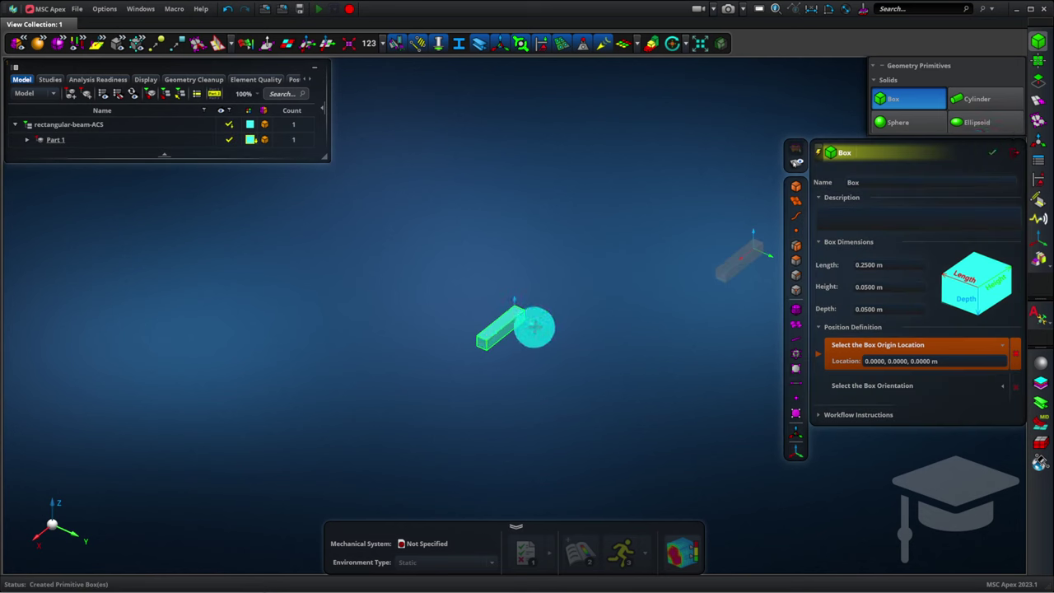
click(1013, 153)
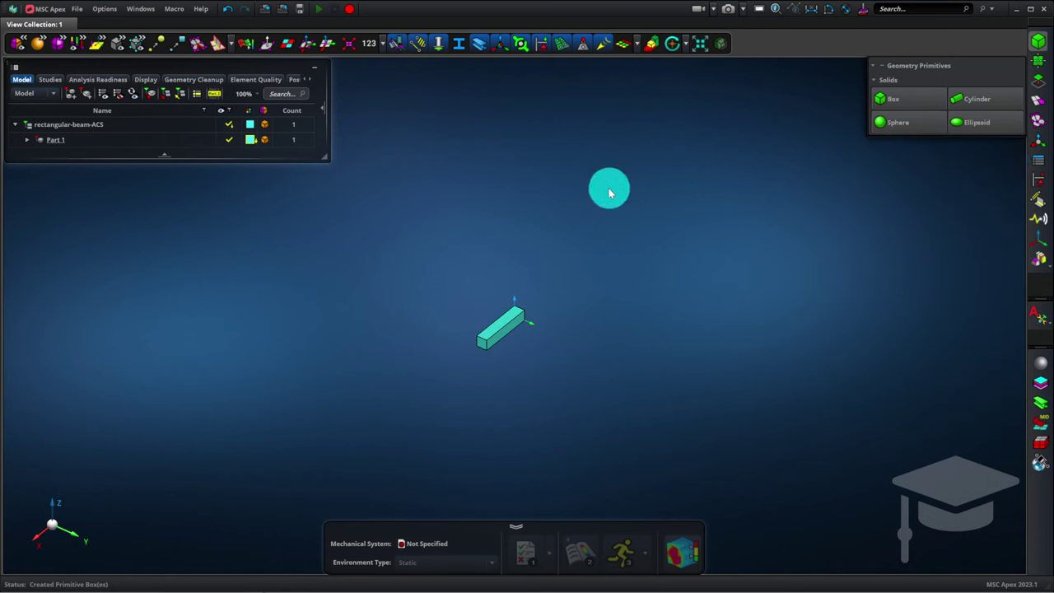
Apply Z-View and Z-Rotate, fit the beam, and orbit to an angled view of its front face.
mouse_move(62, 476)
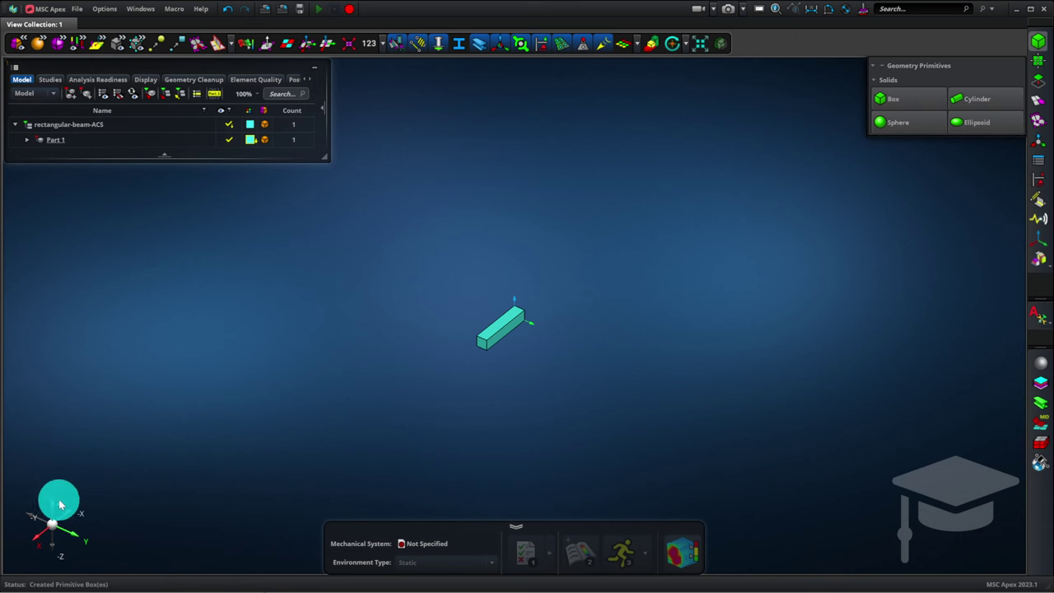
click(59, 505)
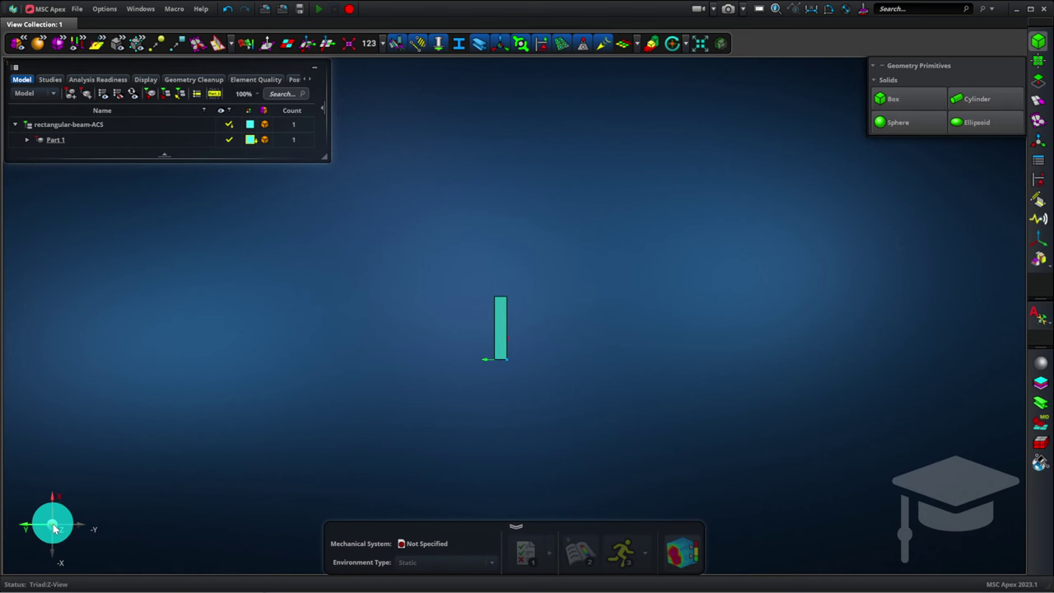
click(53, 527)
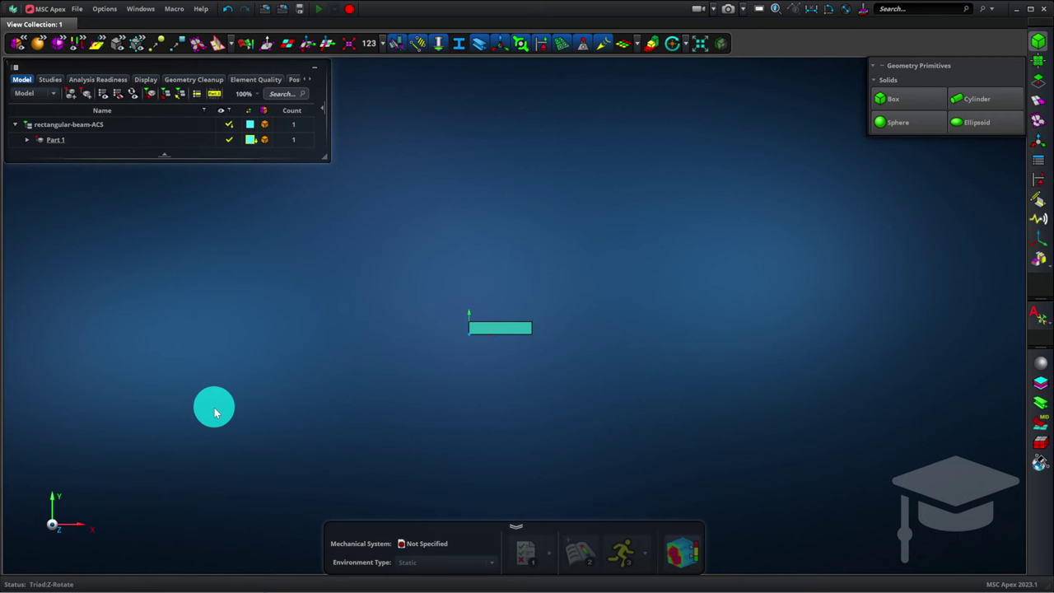
key(f)
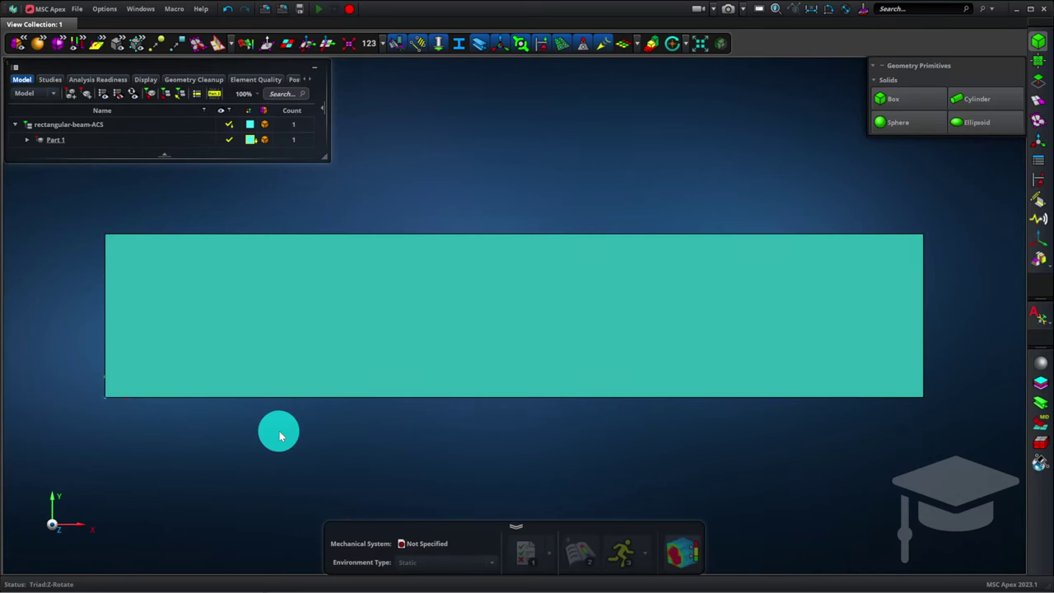
middle_drag(279, 436, 258, 433)
click(707, 399)
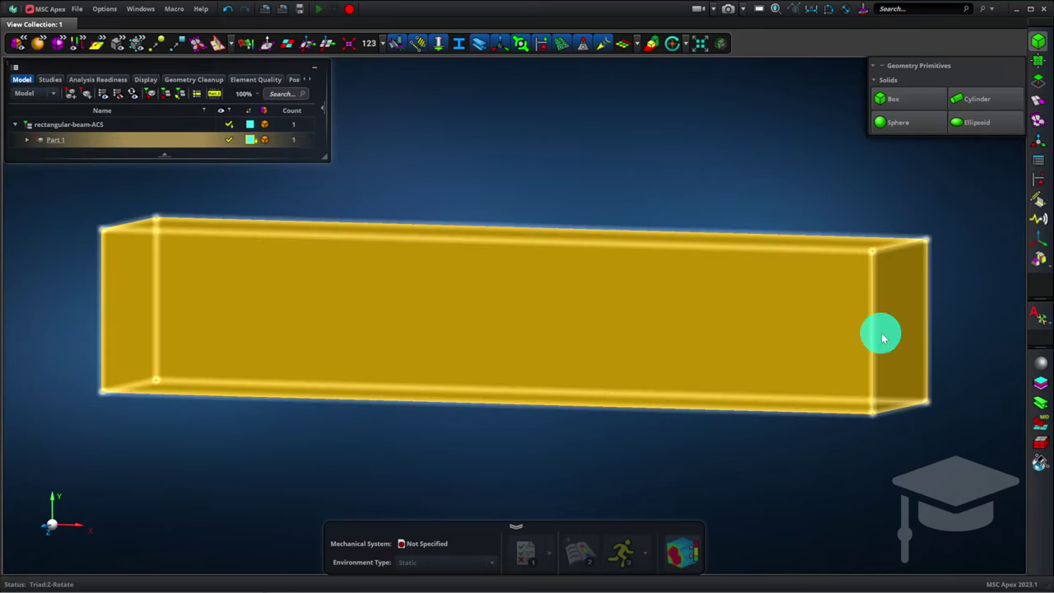
click(382, 435)
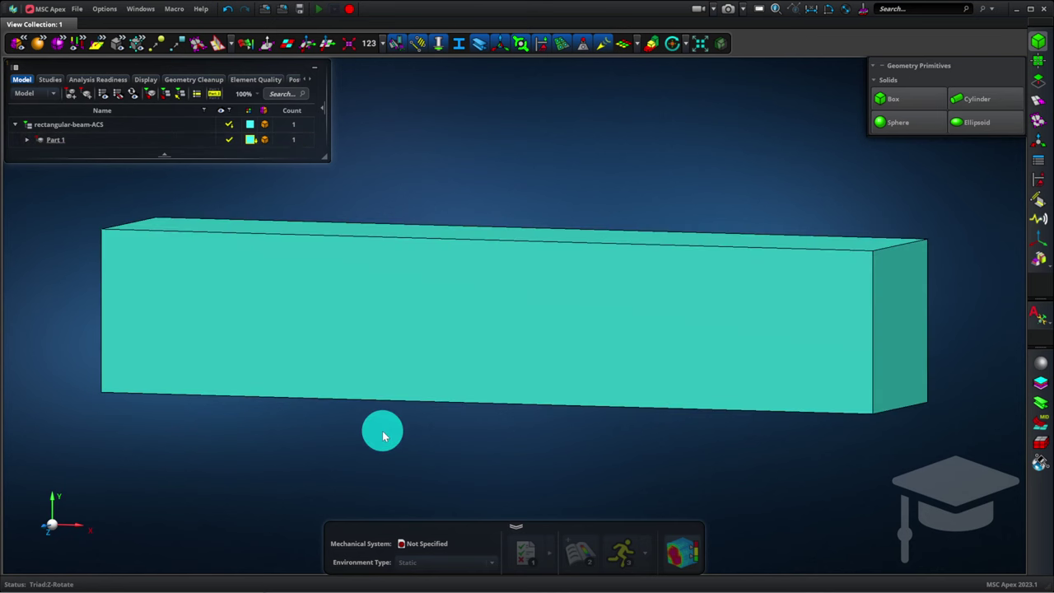
middle_drag(382, 436, 413, 441)
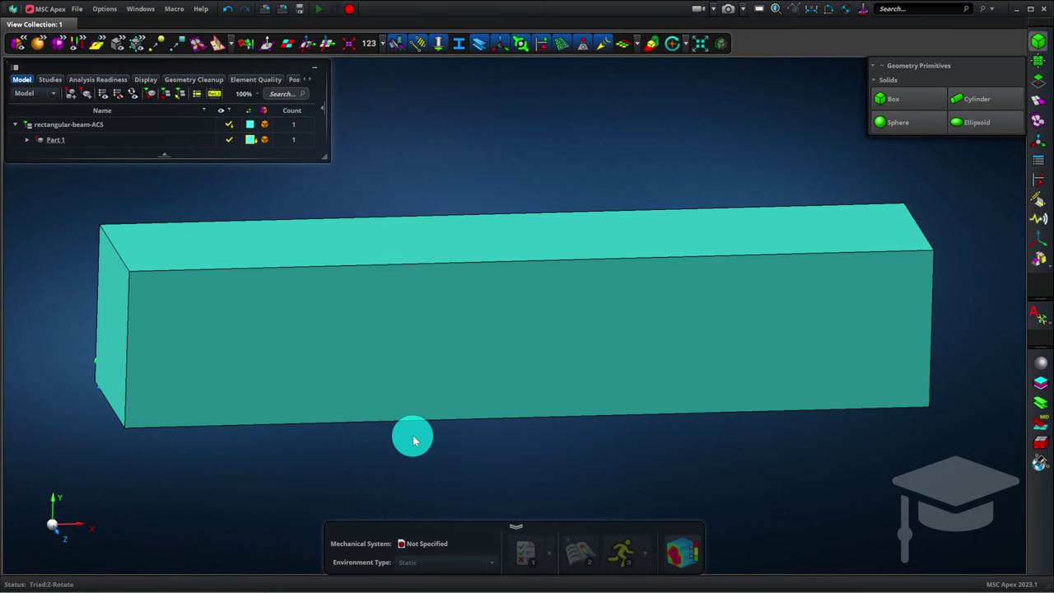
Hex-mesh the beam at 0.01 m element size, producing Mesh 1 with 625 elements.
click(1038, 101)
click(902, 145)
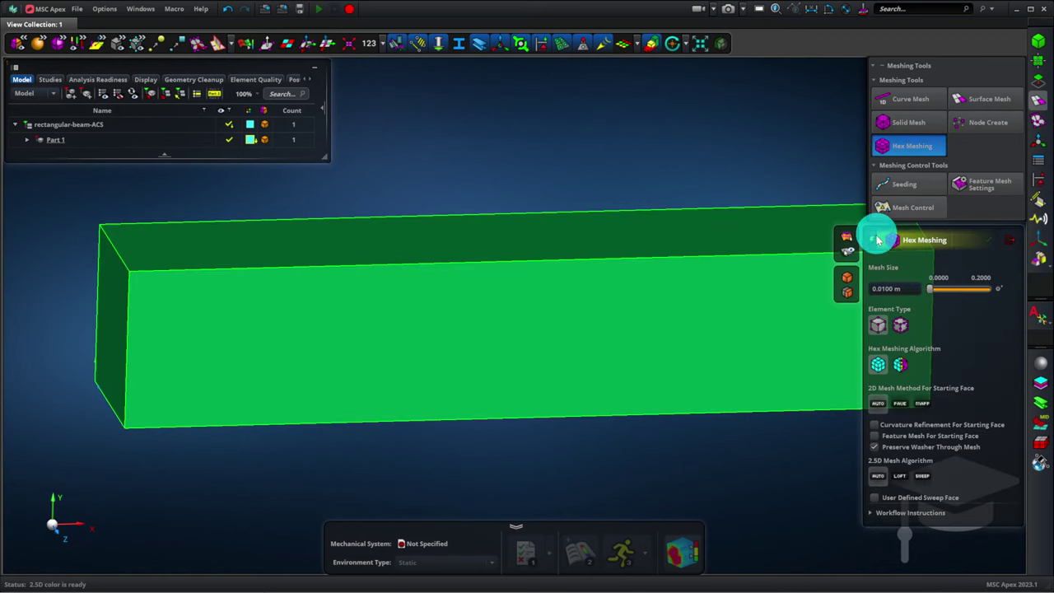
click(903, 324)
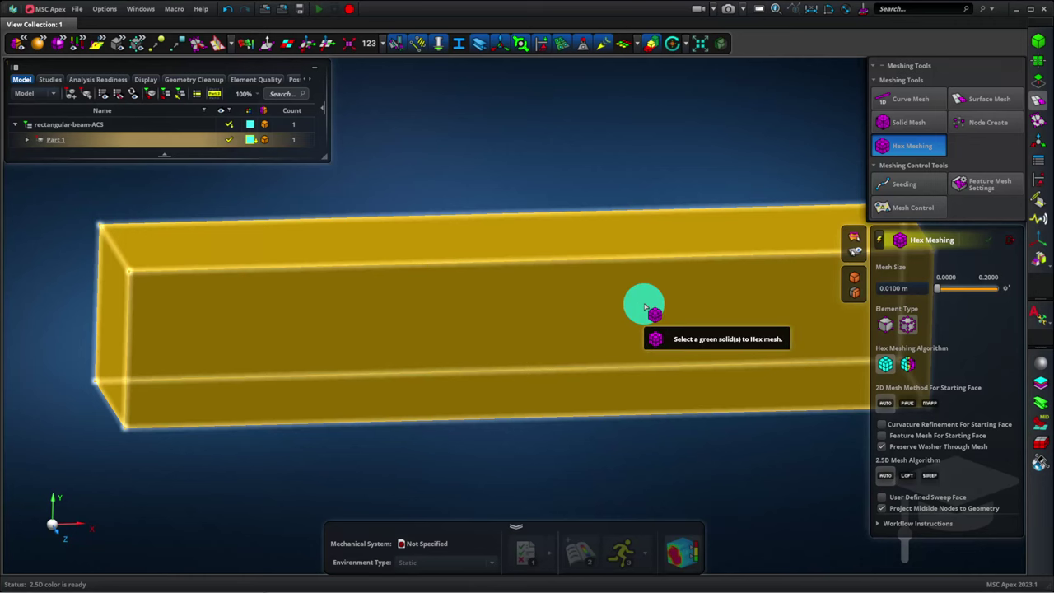
click(643, 303)
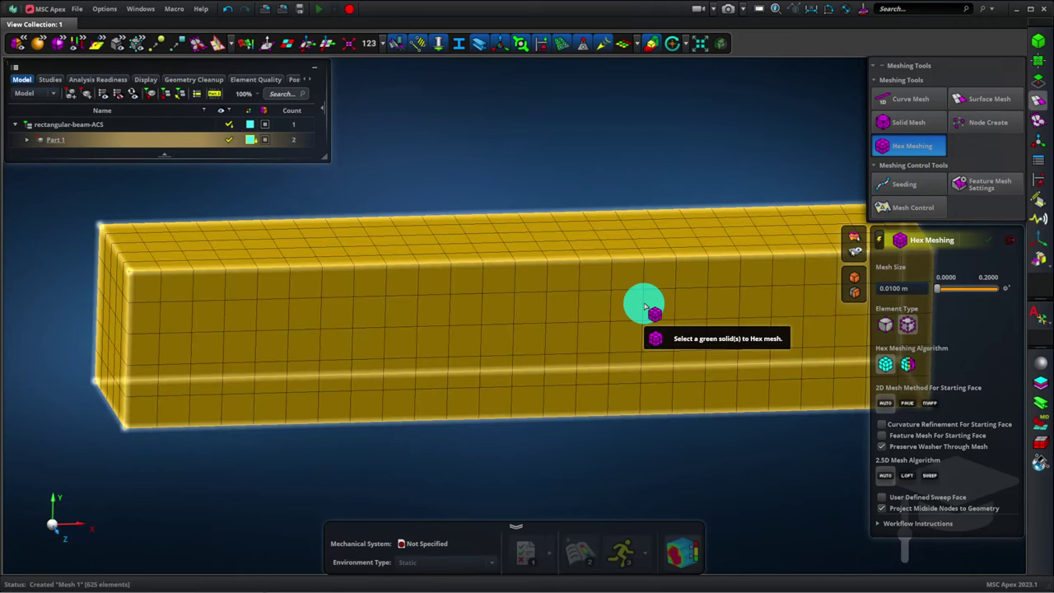
click(1039, 184)
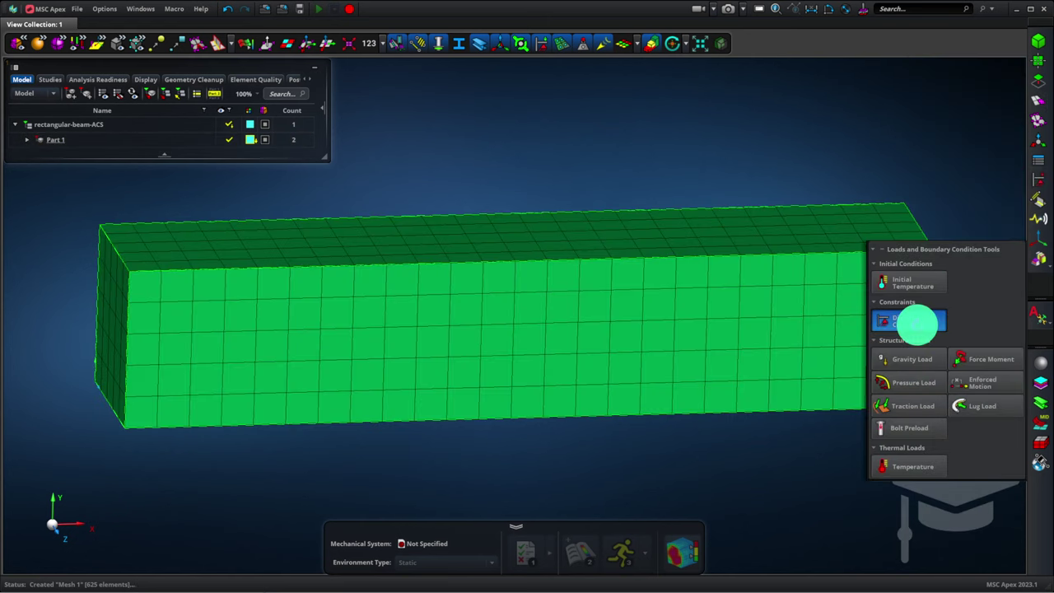
Apply a fixed displacement constraint to the beam's left end face.
click(914, 321)
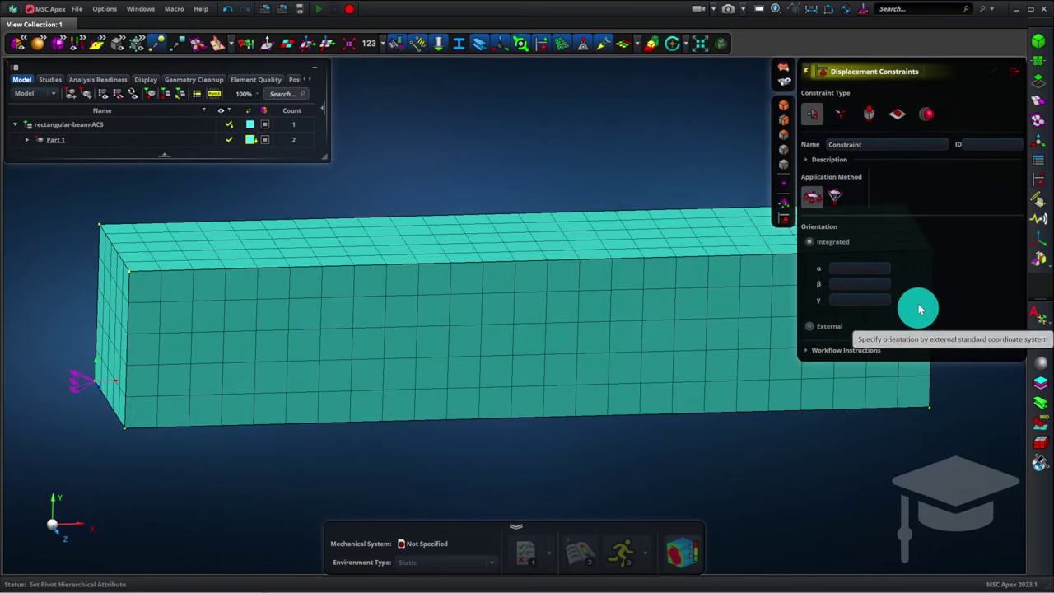
click(929, 115)
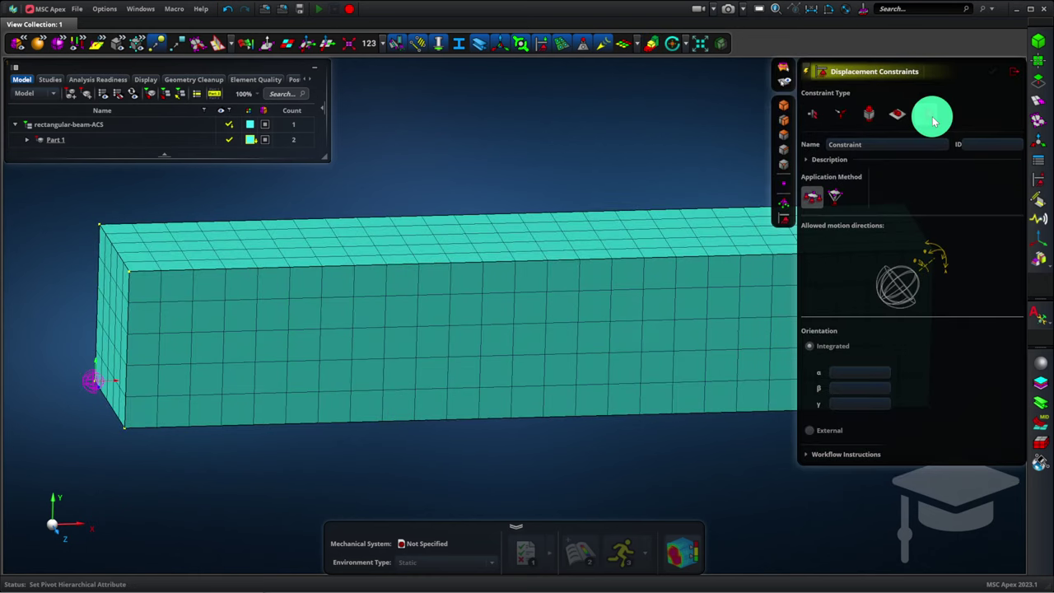
click(124, 285)
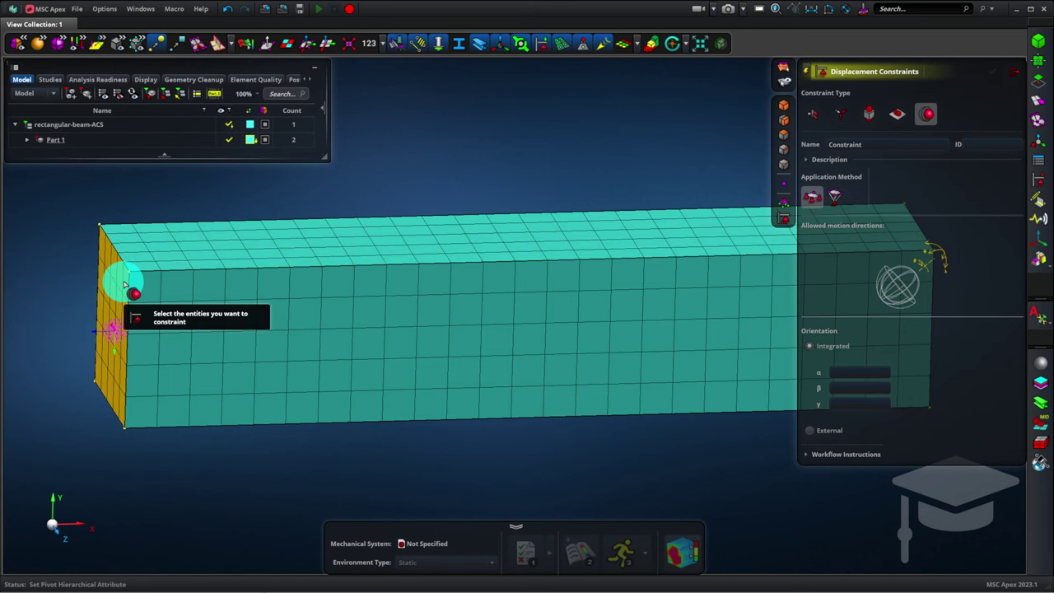
click(123, 286)
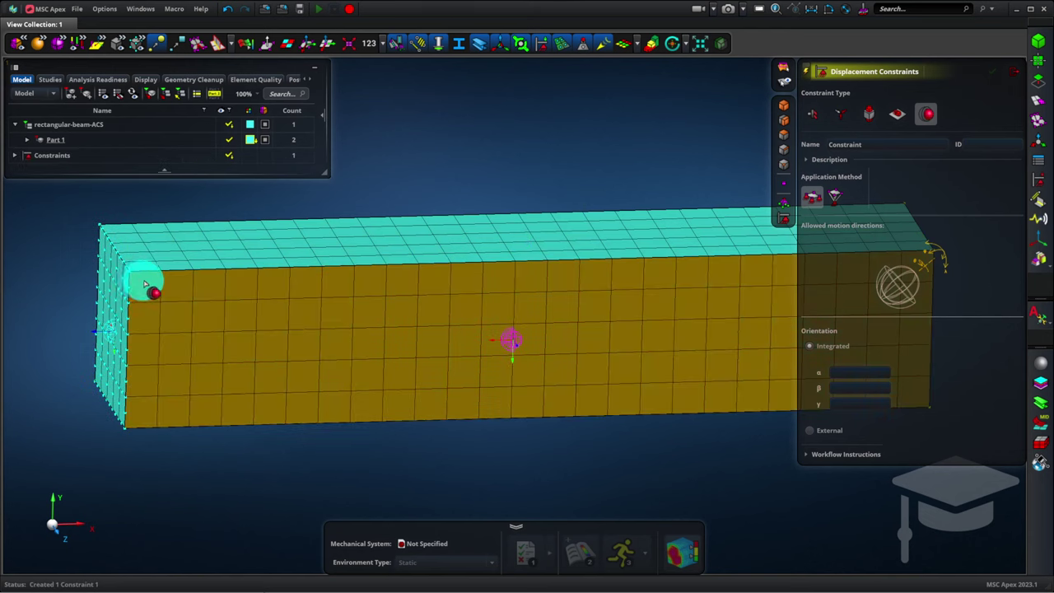
key(Escape)
click(711, 301)
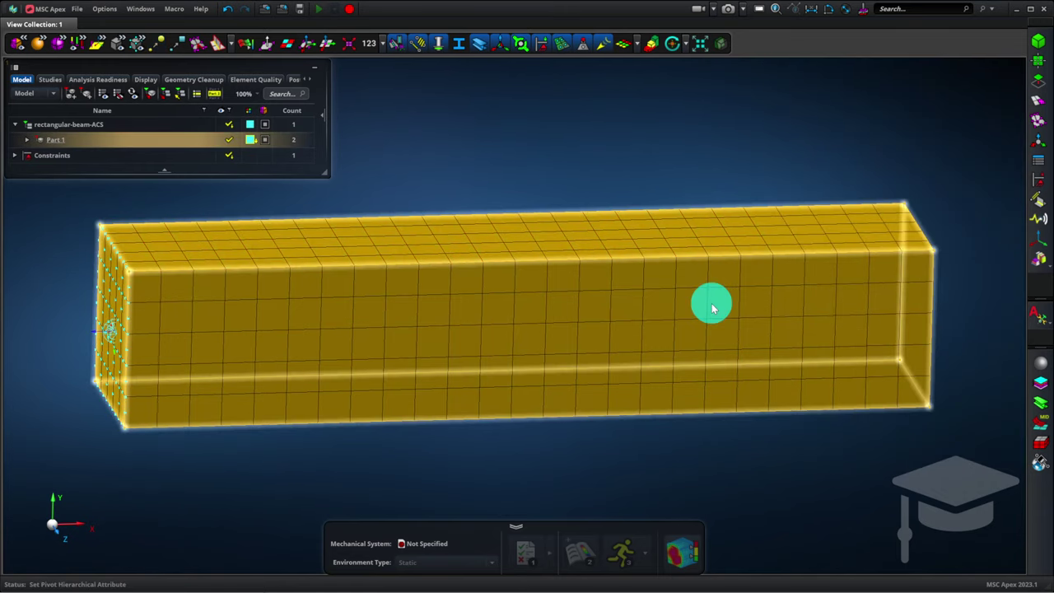
key(Escape)
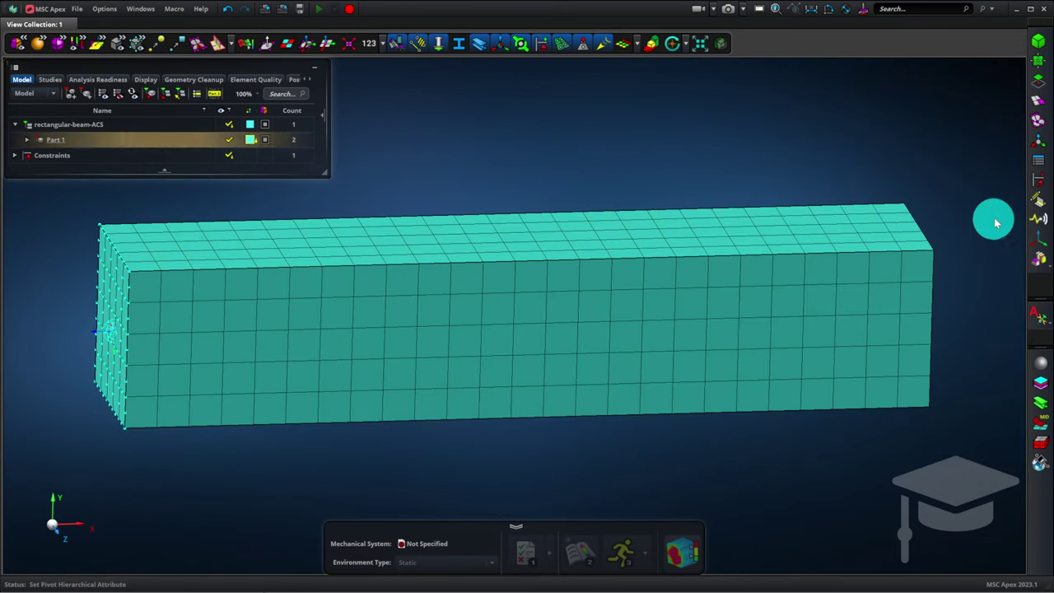
Create a total-load traction with Fy = -4e4 N on the beam's right end face.
click(1040, 181)
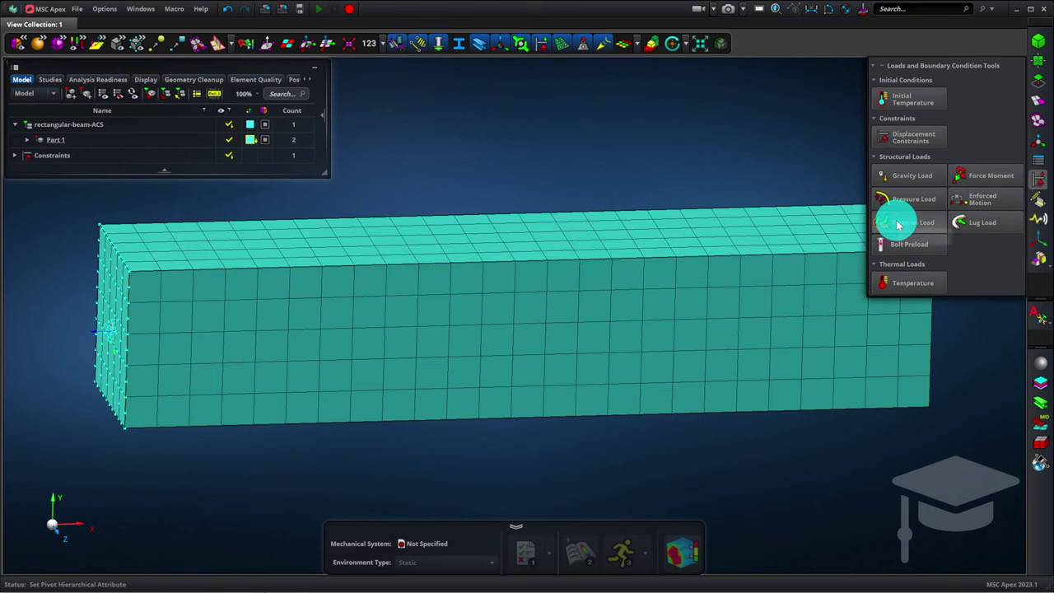
mouse_move(898, 225)
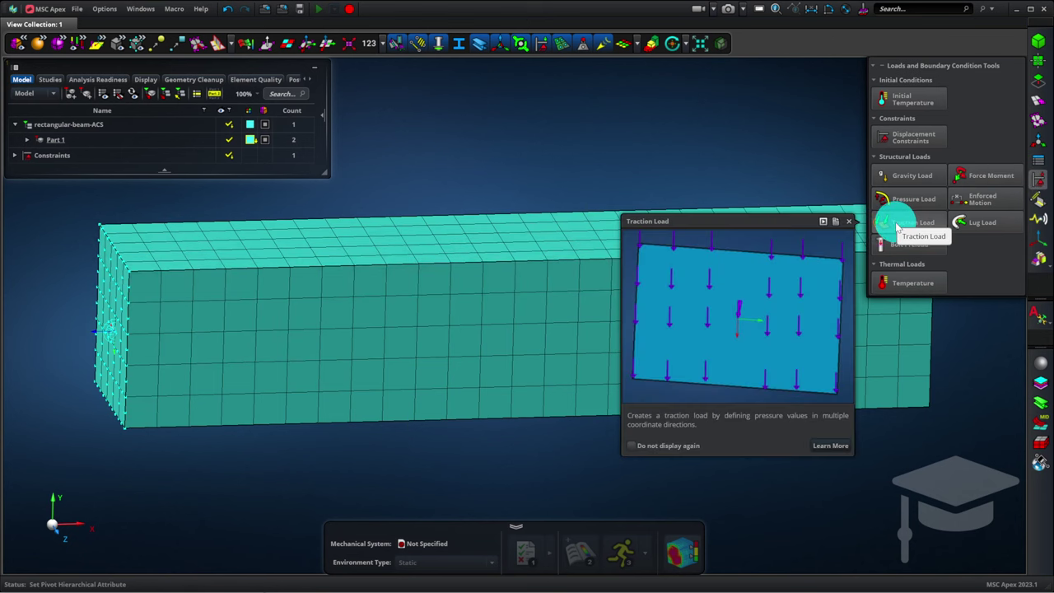
click(897, 228)
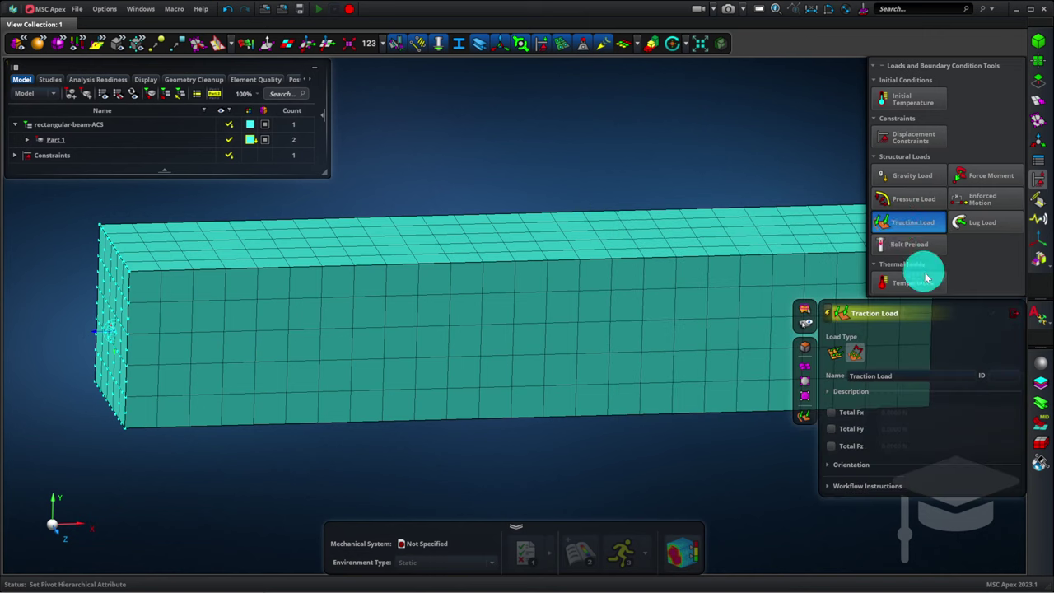
click(834, 354)
click(846, 429)
click(885, 429)
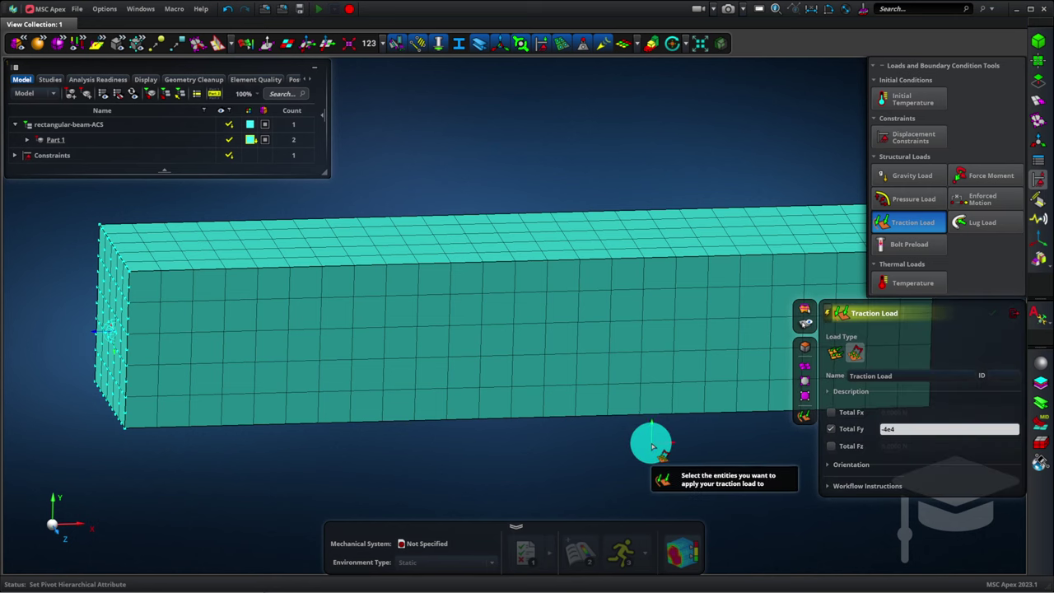
key(Return)
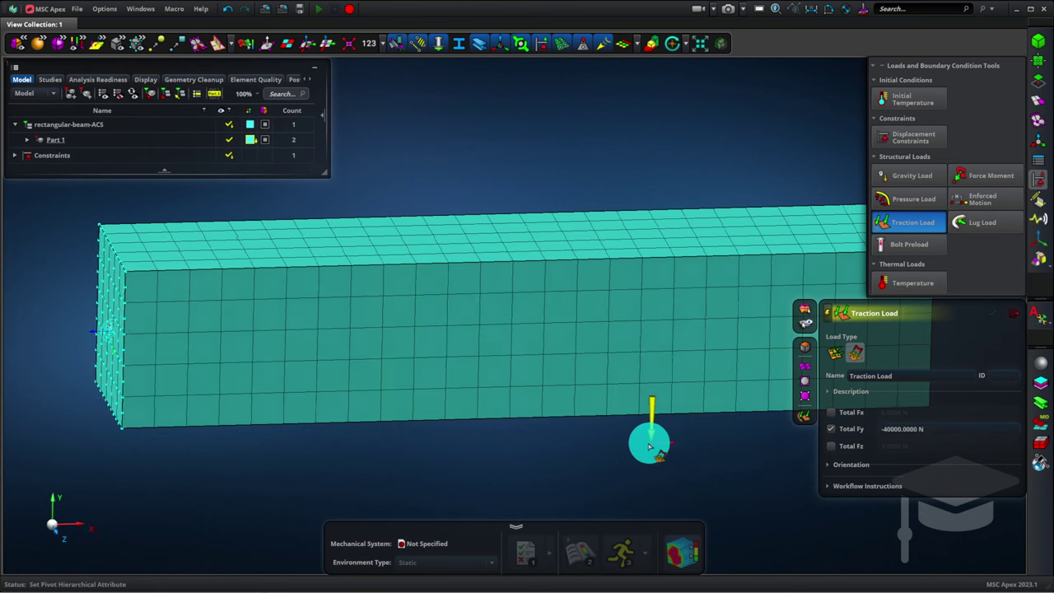
middle_drag(650, 445, 624, 448)
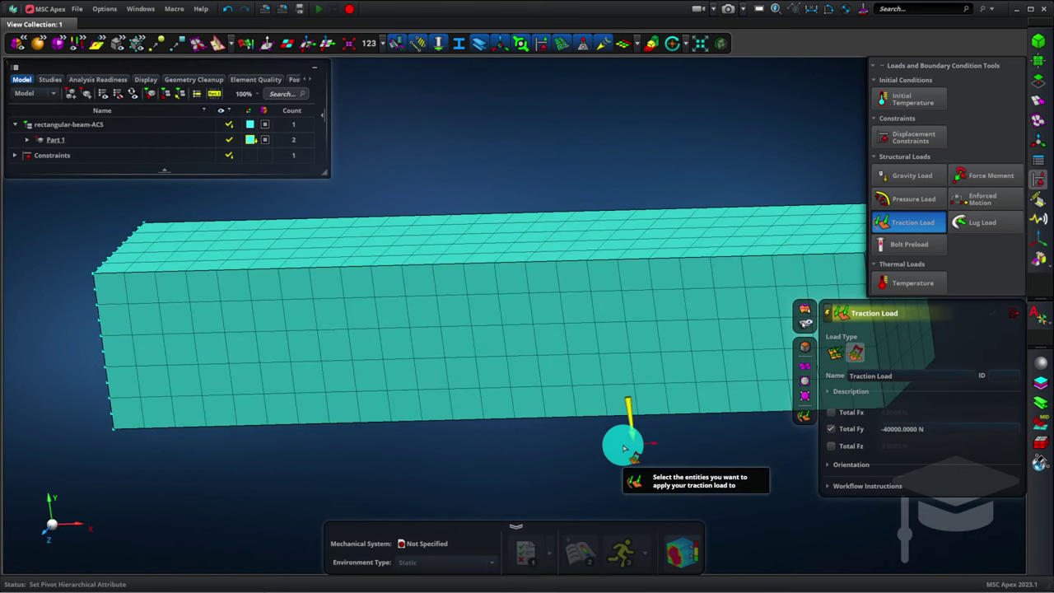
middle_drag(624, 448, 337, 391)
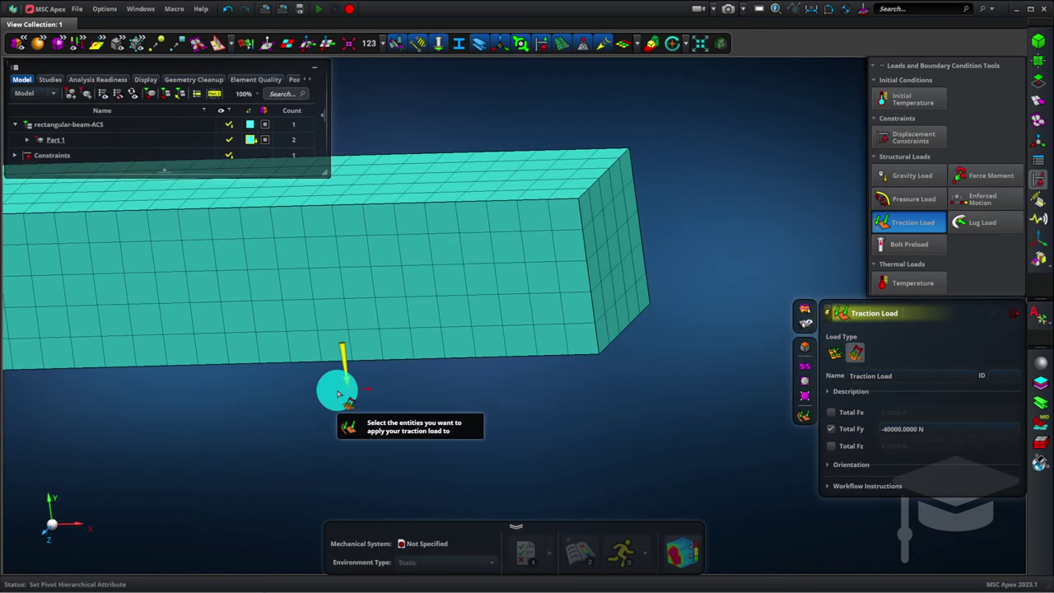
click(623, 253)
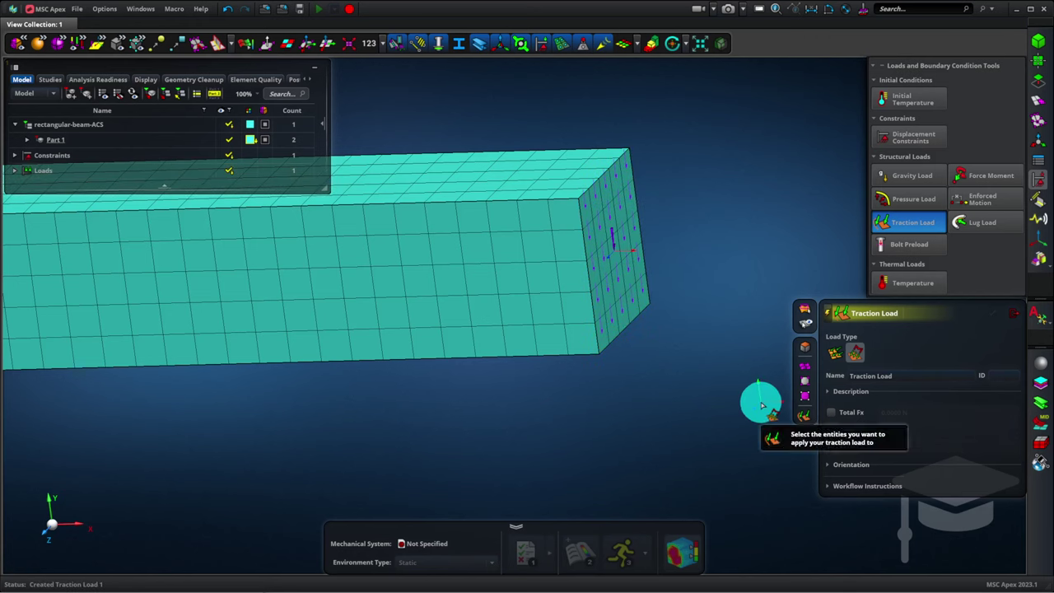
Add a material named Steel with elastic modulus 205e9 Pa and Poisson's ratio 0.
click(1035, 363)
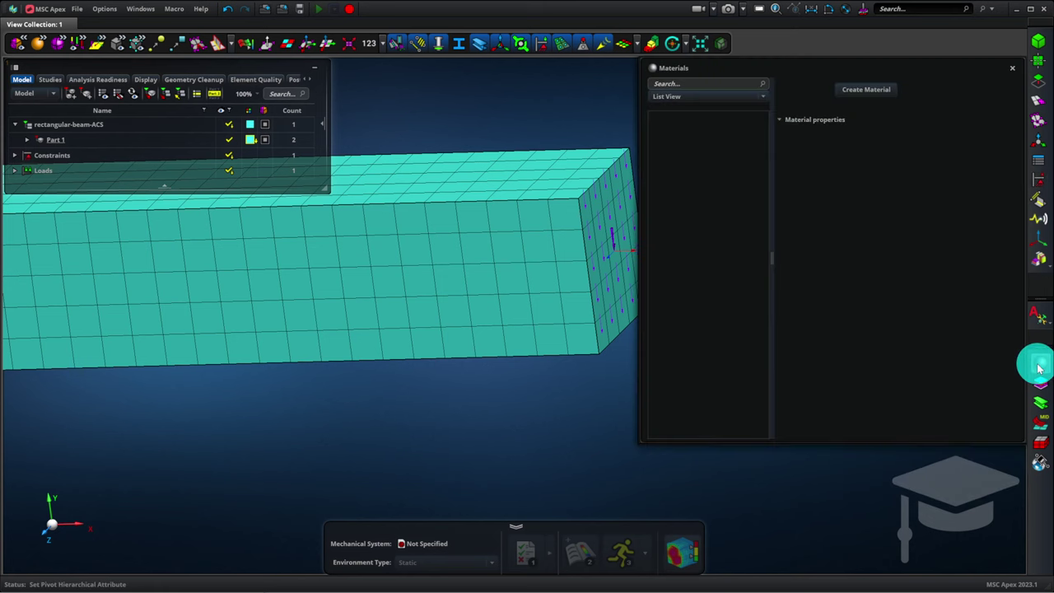
click(862, 88)
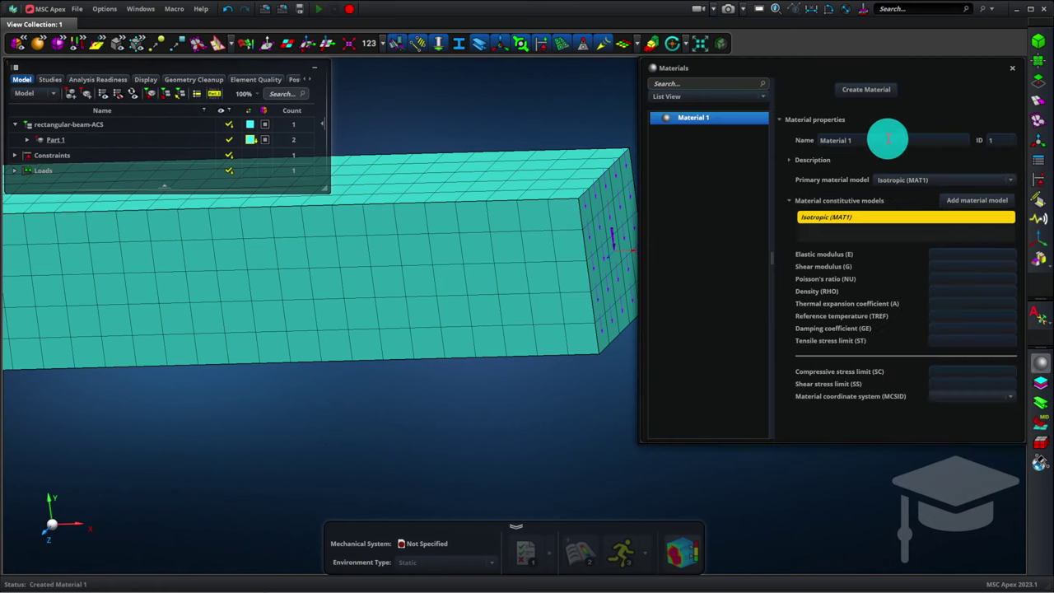
click(887, 140)
text(Steel)
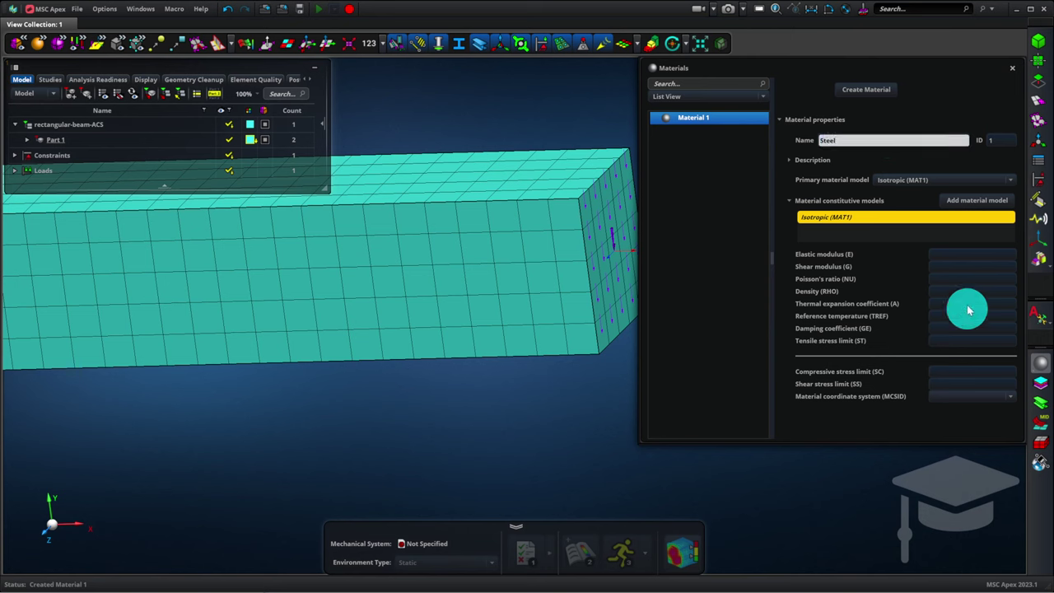
click(969, 255)
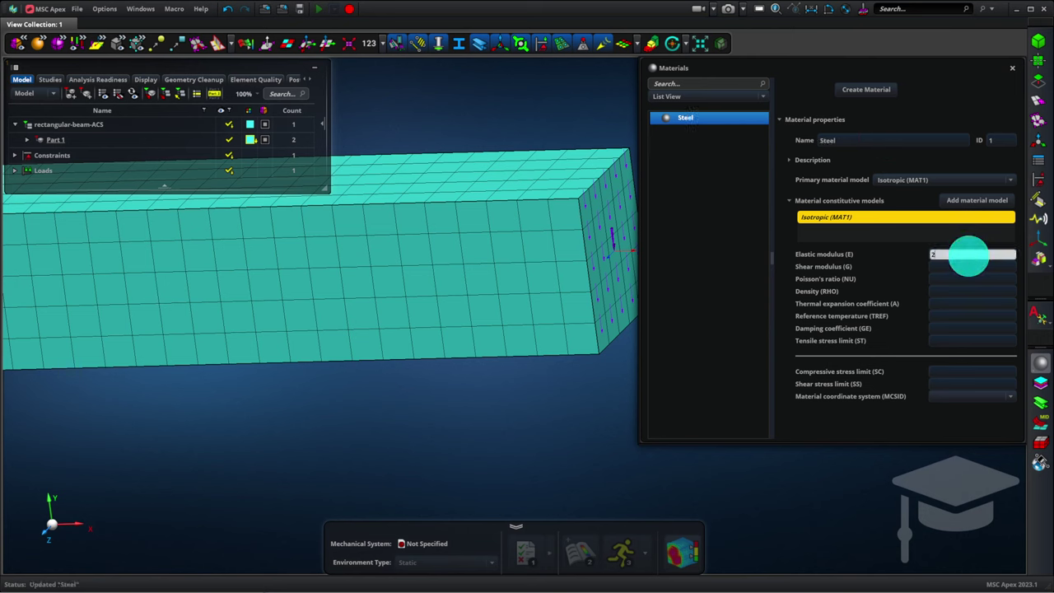
text(205e9)
key(Tab)
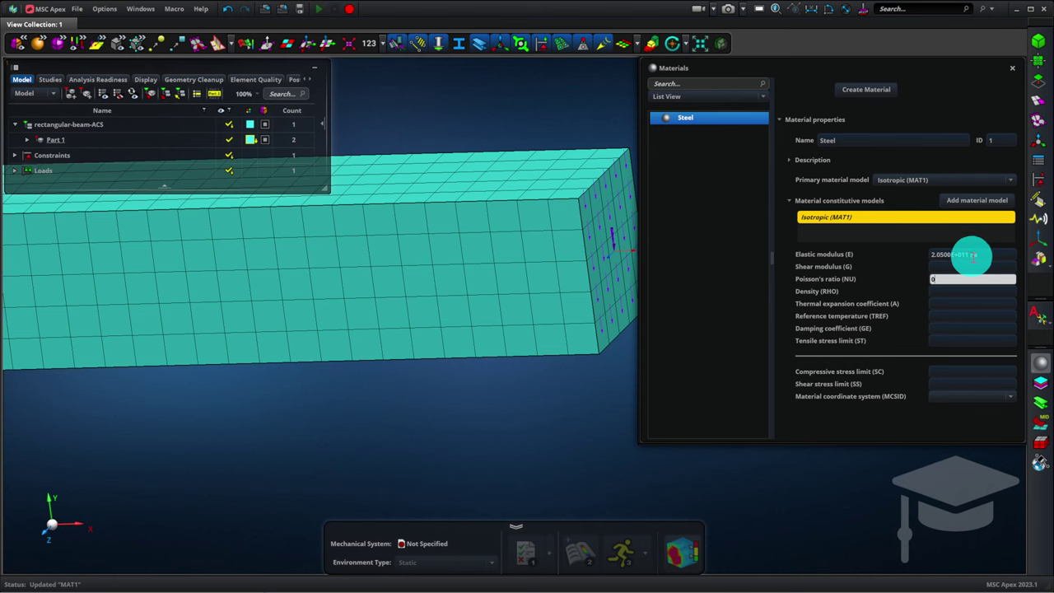
click(1039, 447)
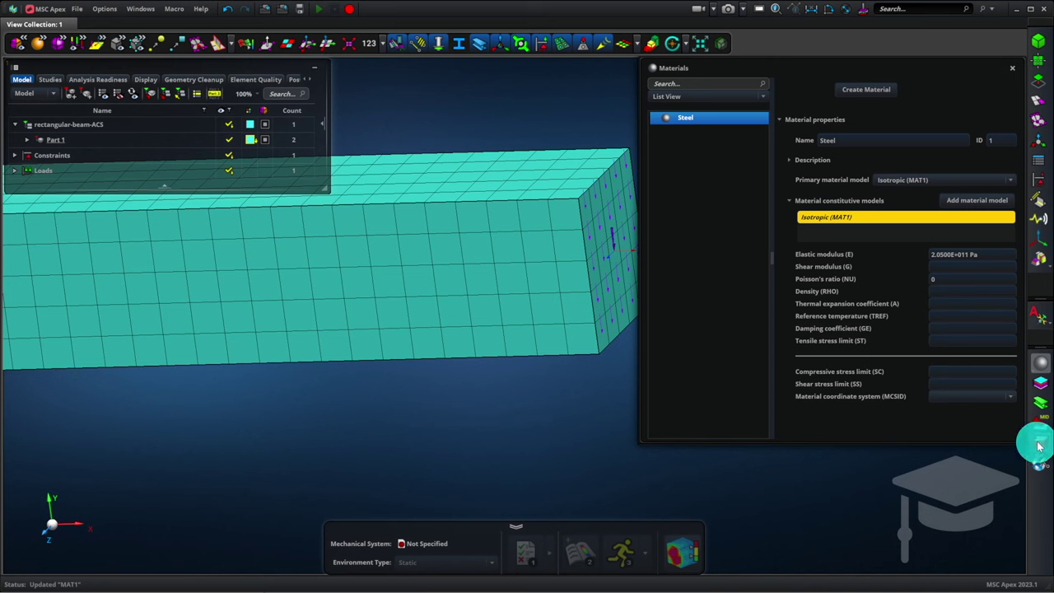
Create a 3D element property named Steel 3D that uses the Steel material.
click(1038, 446)
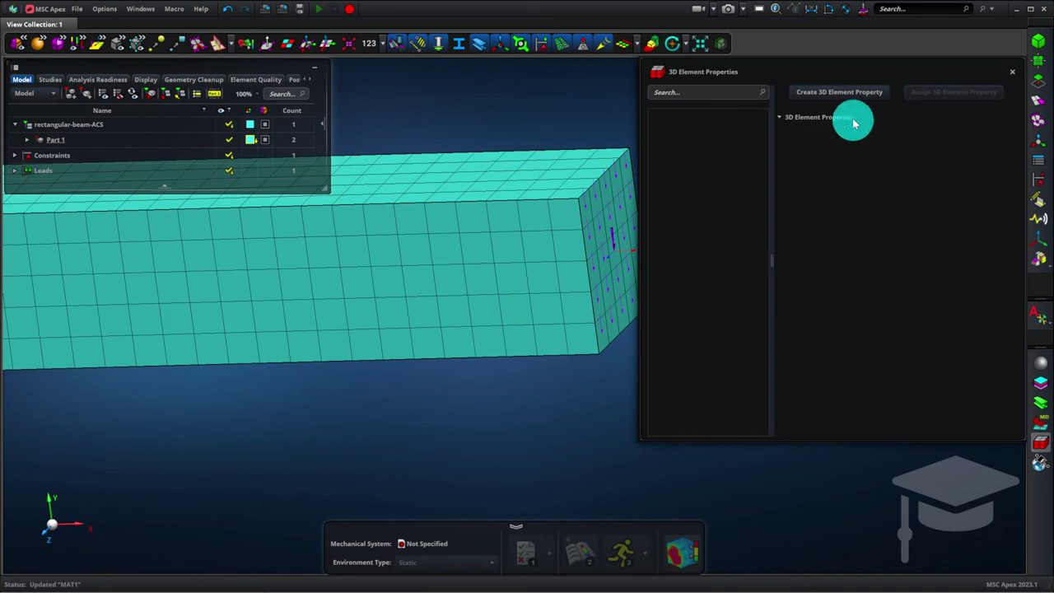
click(840, 91)
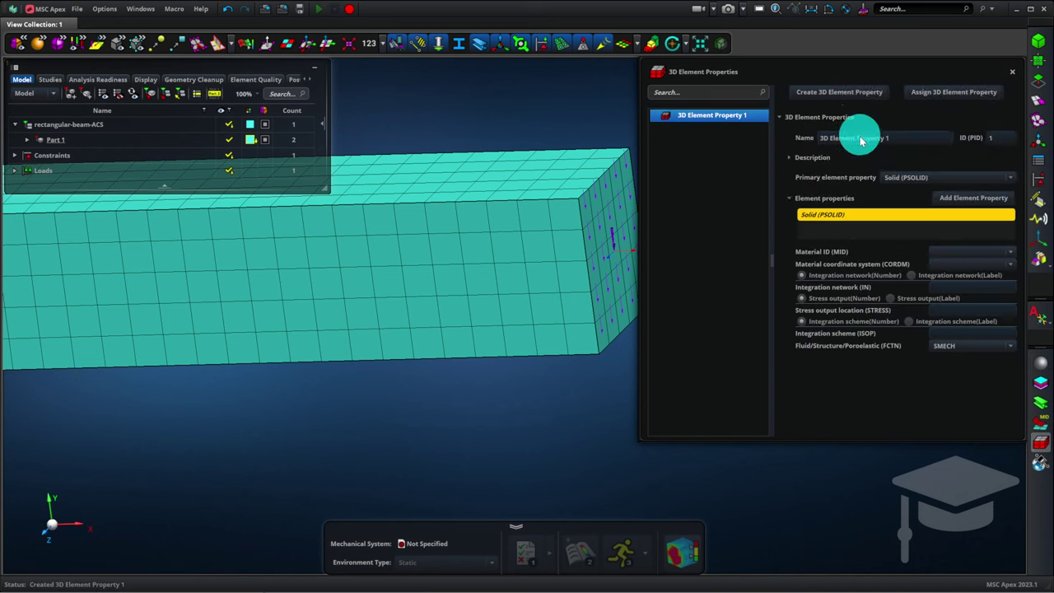
triple_click(861, 138)
text(Steel 3D)
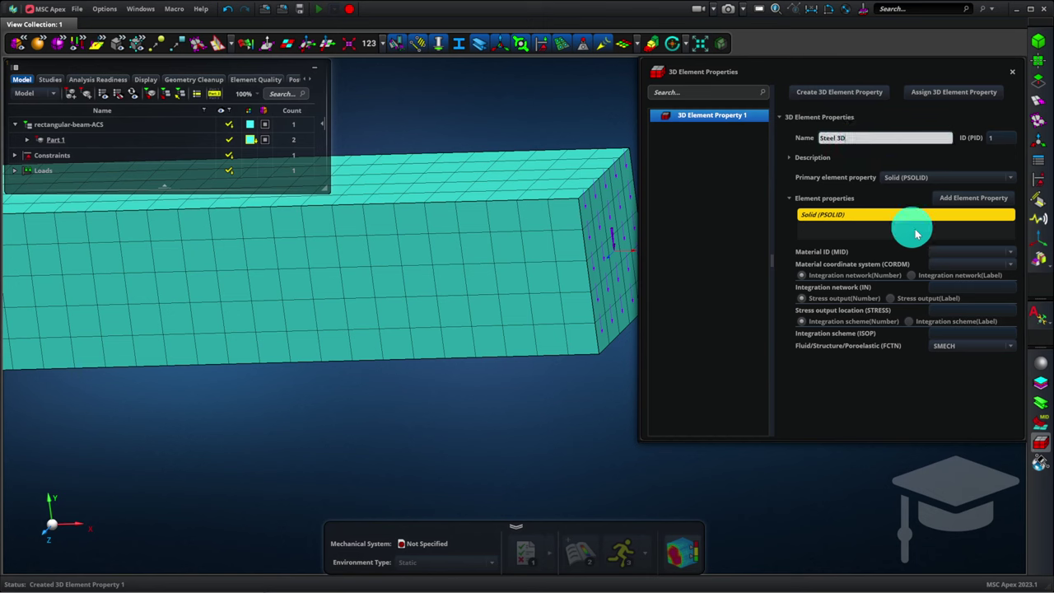
click(951, 254)
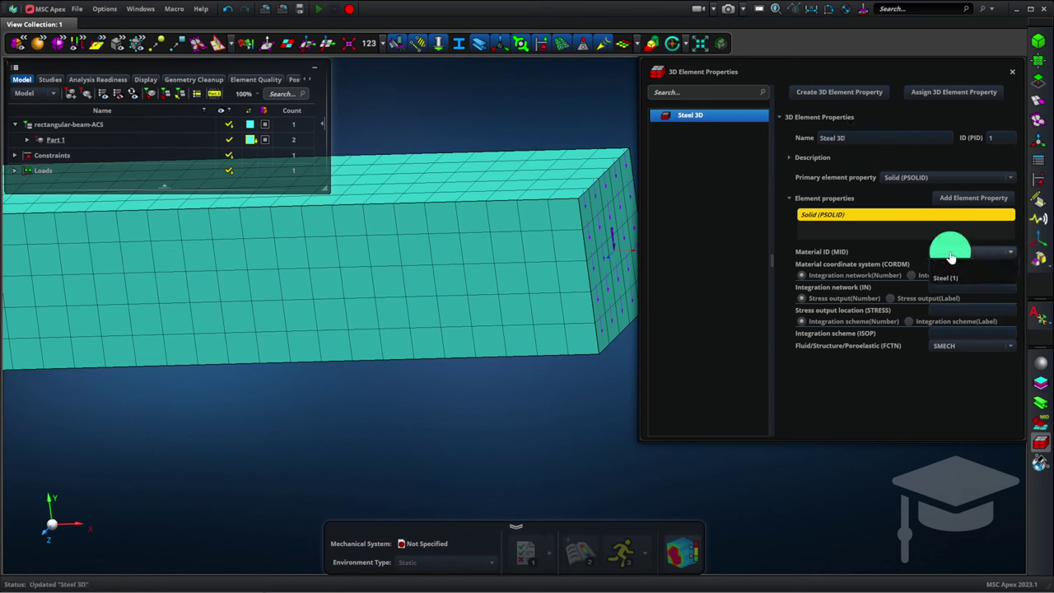
click(947, 278)
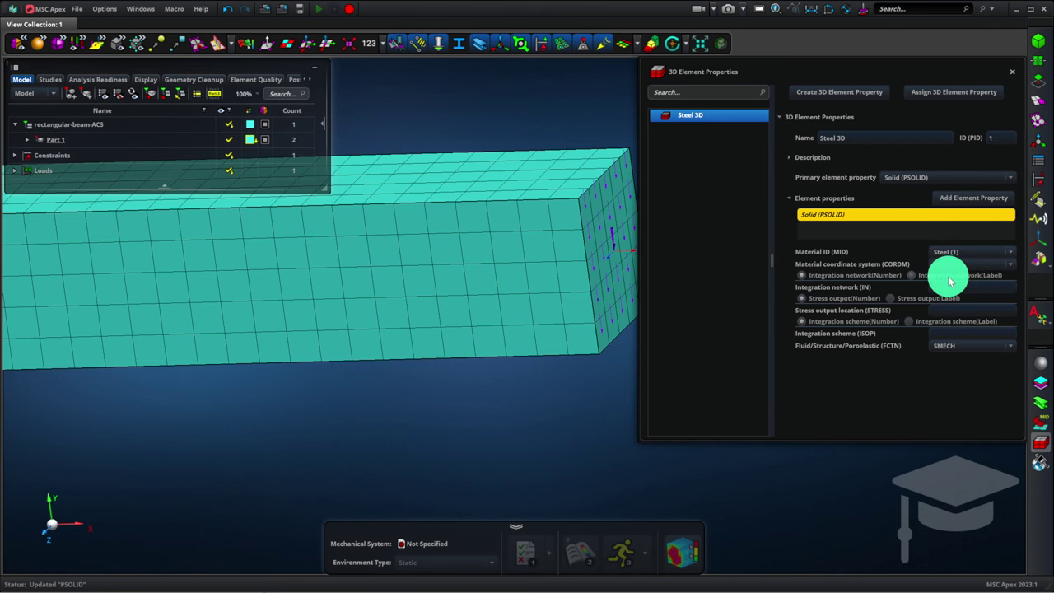
Assign the Steel 3D property to the beam, Part 1.
click(920, 93)
click(565, 234)
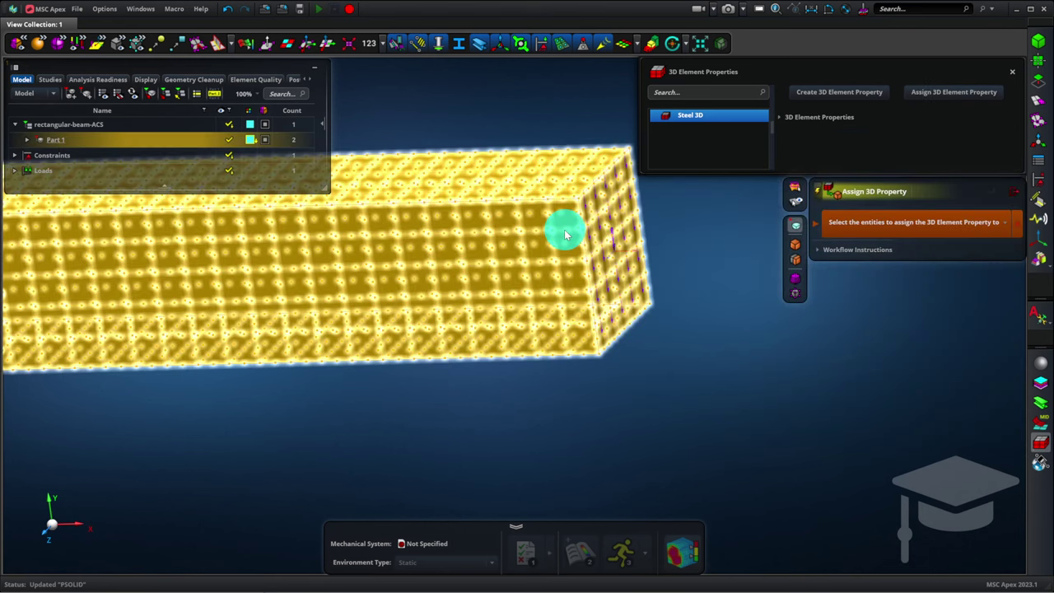
click(565, 235)
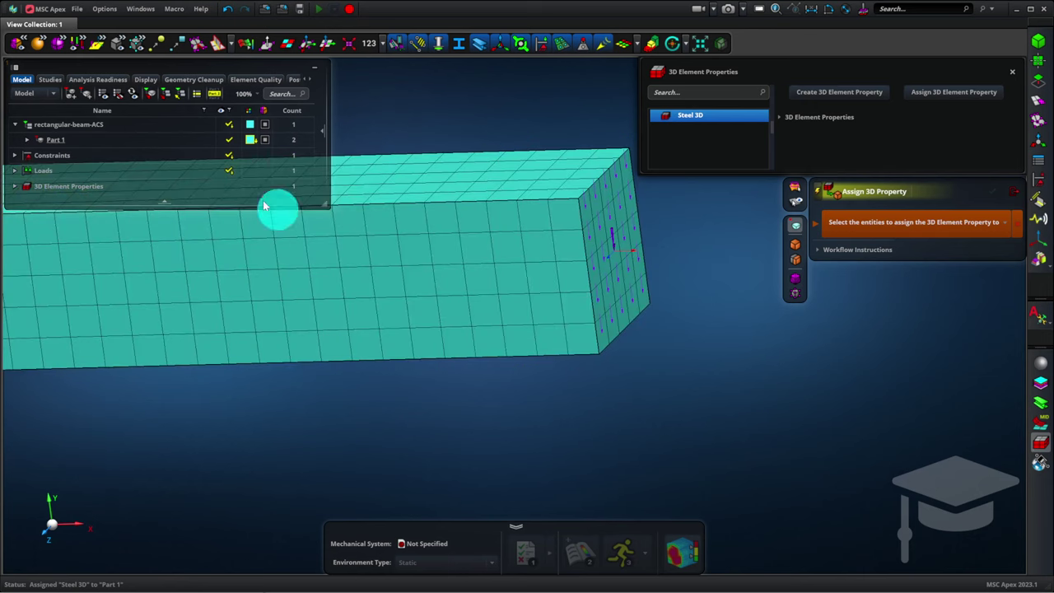
Place rectangular-beam-ACS in the analysis scene and run the static analysis.
right_click(59, 127)
click(121, 316)
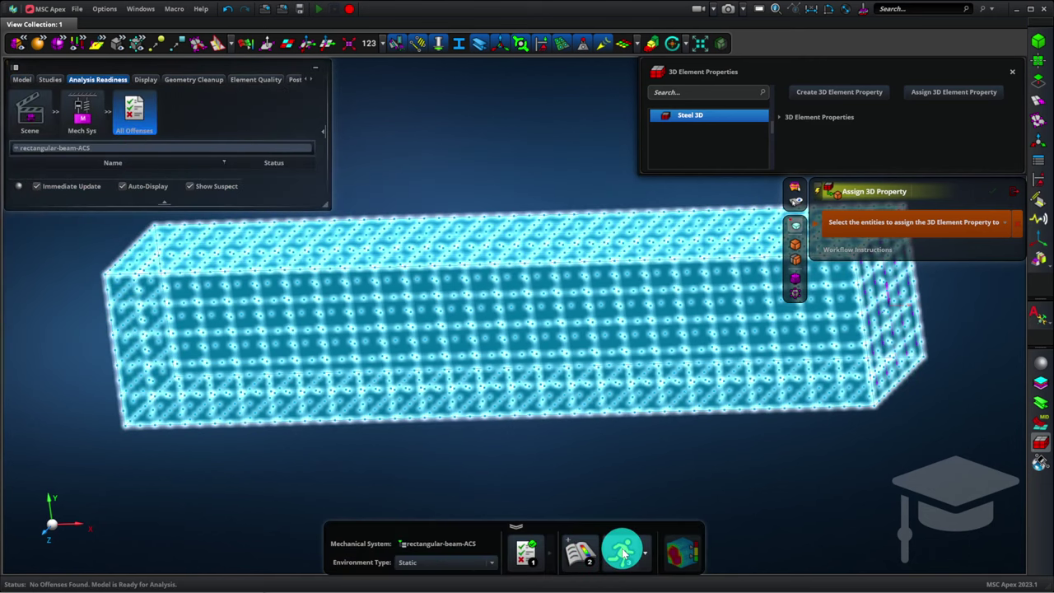
click(621, 551)
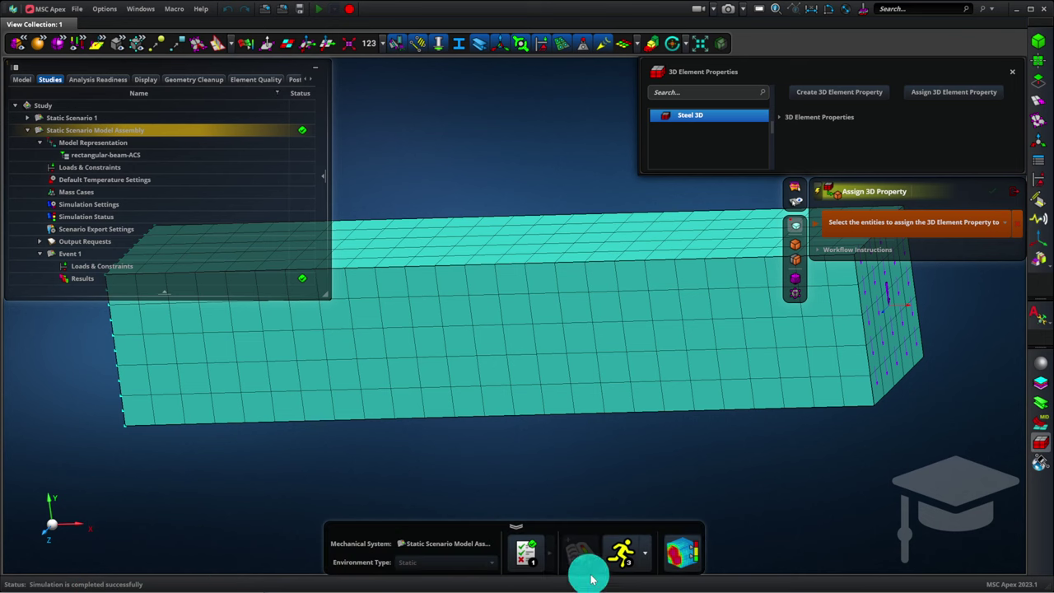
Show a Von Mises stress fringe on the deformed beam in a zoomed-out side view.
click(696, 558)
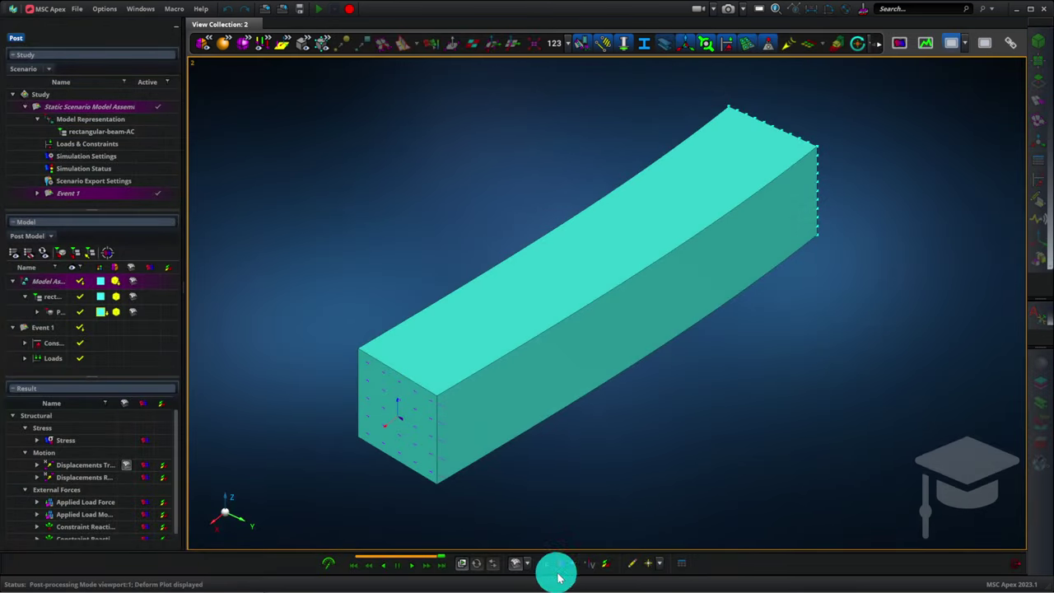
click(560, 565)
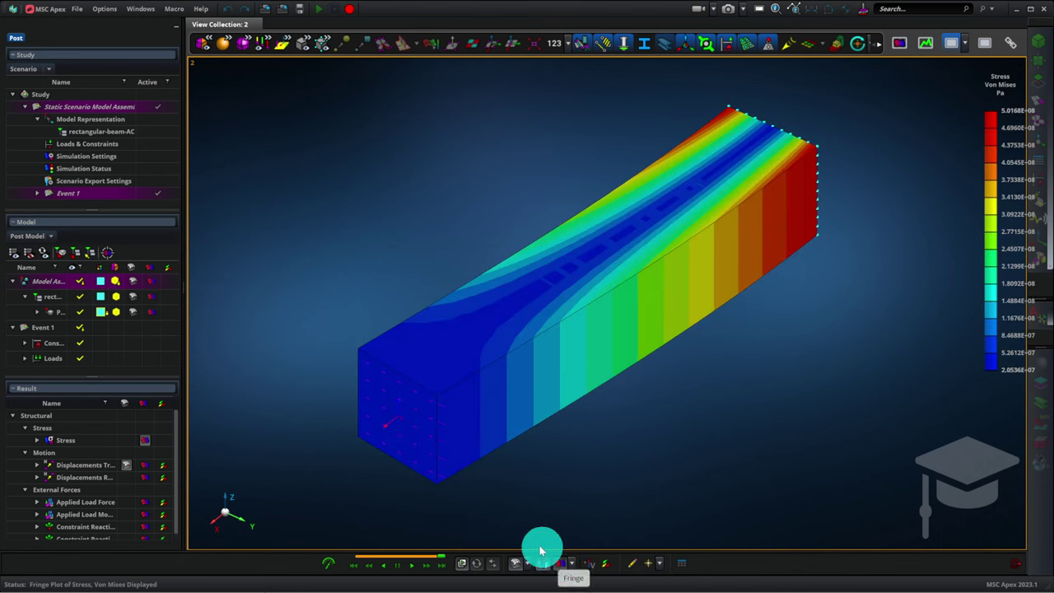
mouse_move(252, 508)
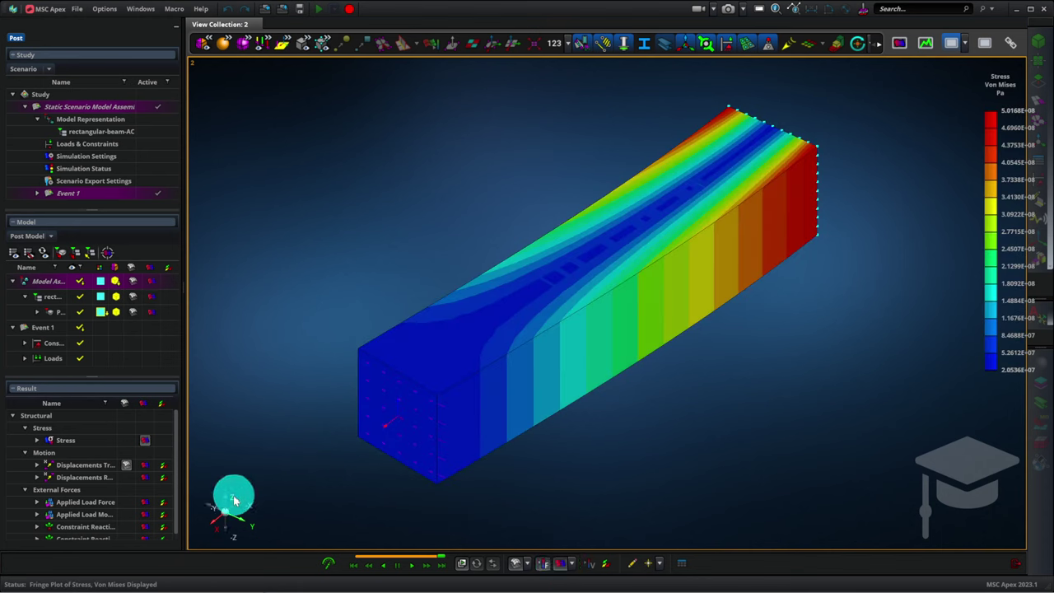
click(235, 500)
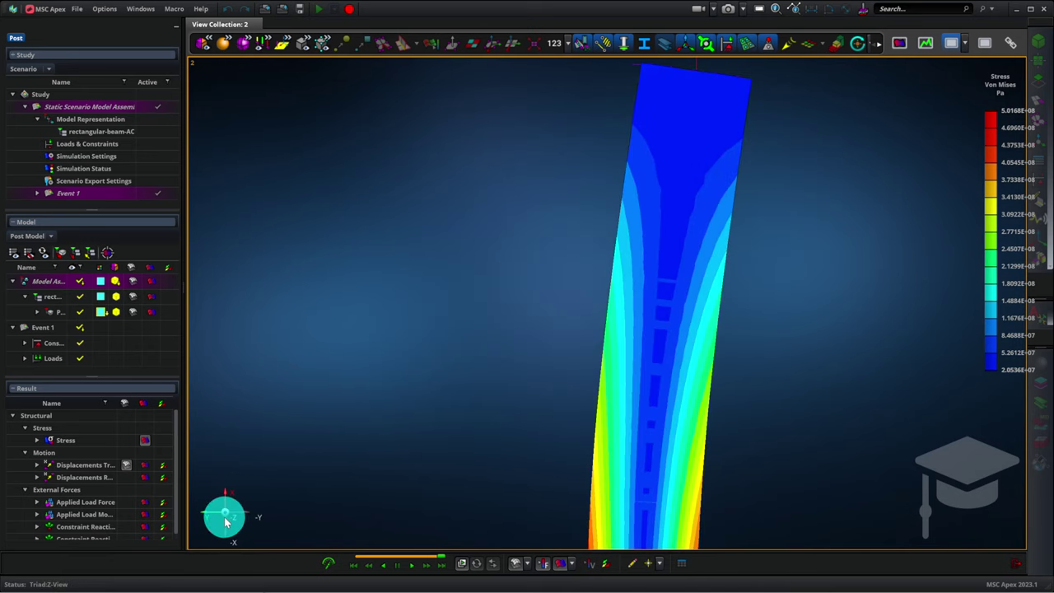
click(228, 517)
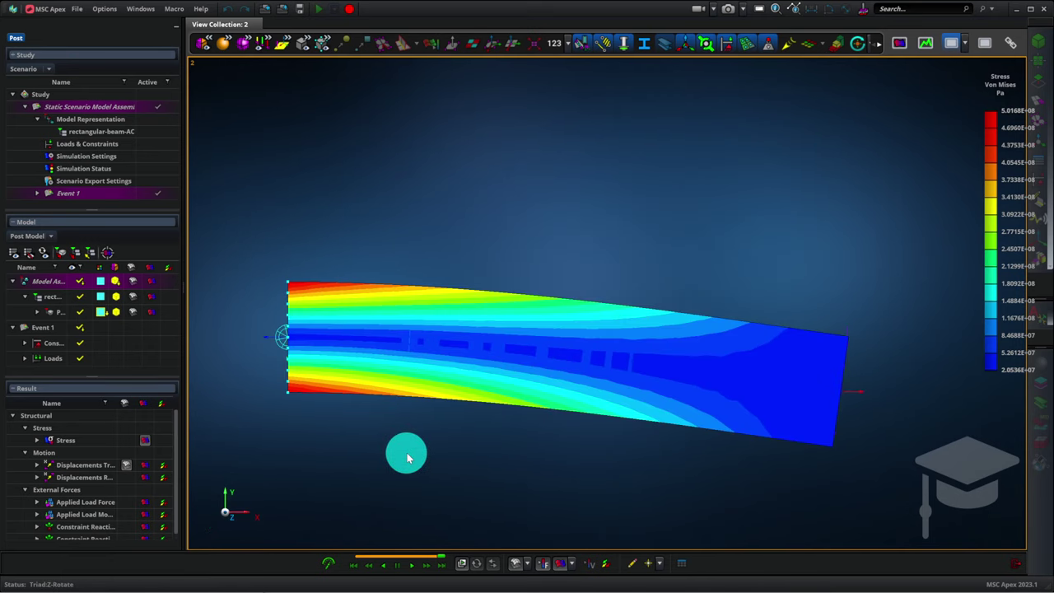
scroll(408, 458, down, 2)
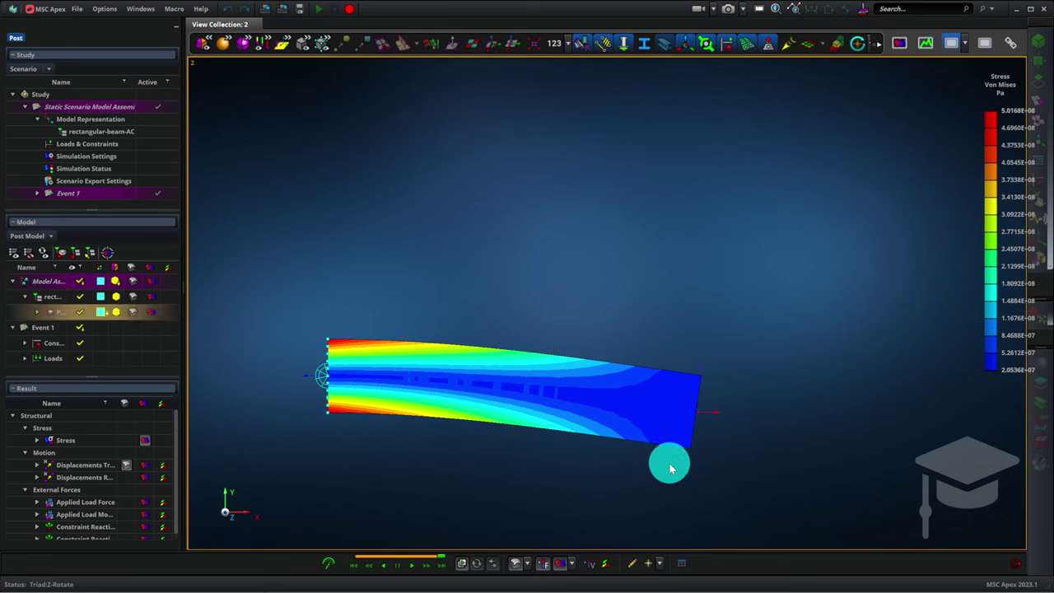
click(528, 567)
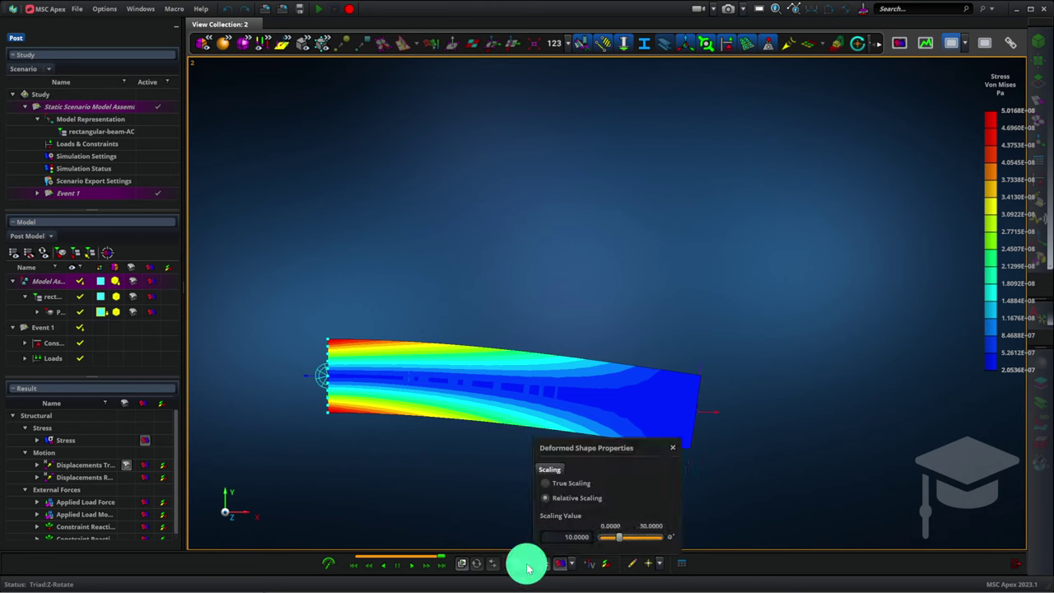
click(549, 484)
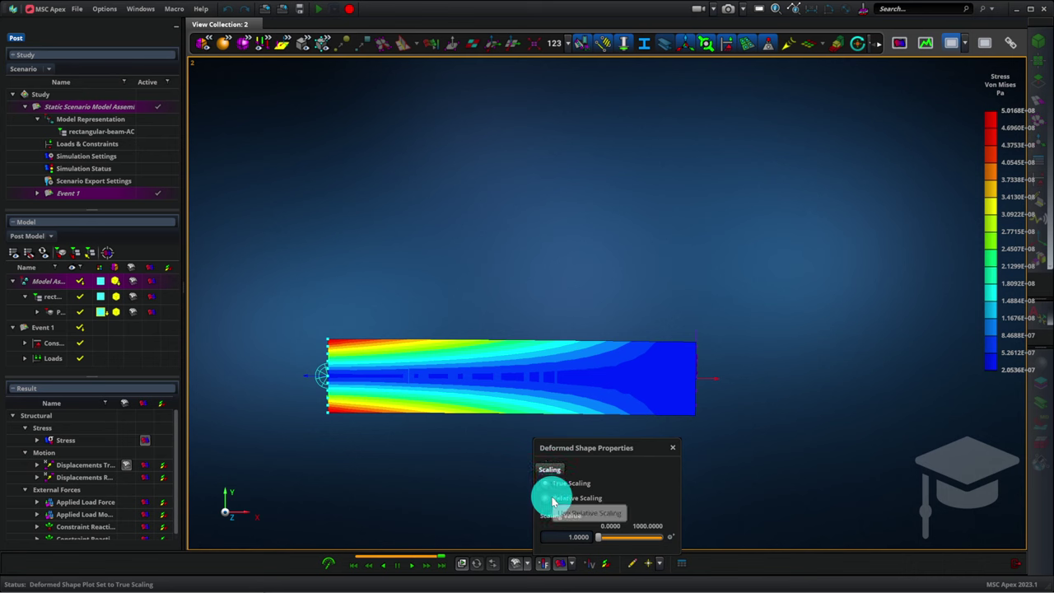
click(550, 499)
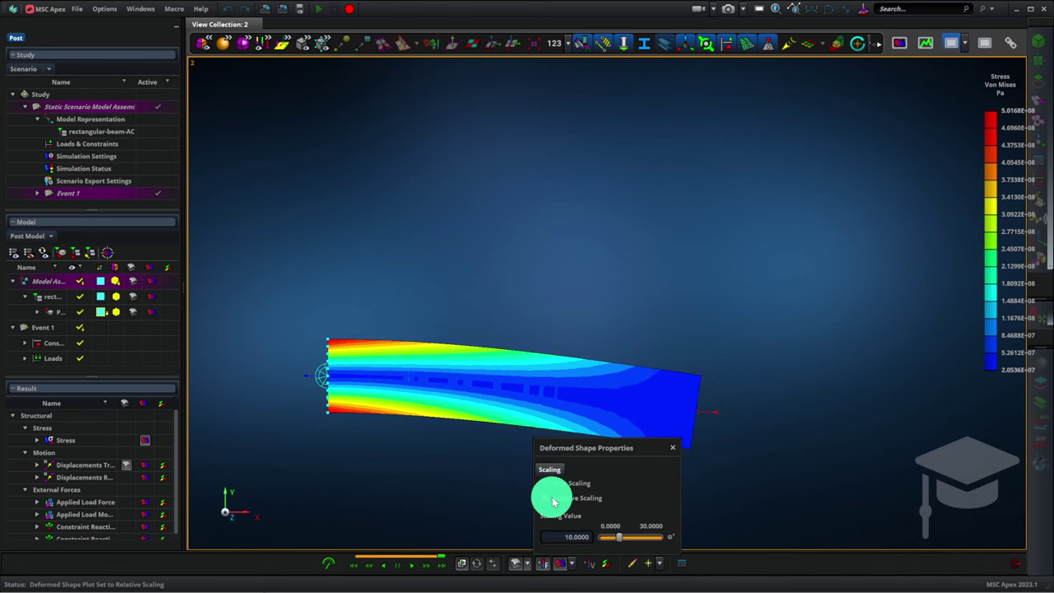
click(673, 449)
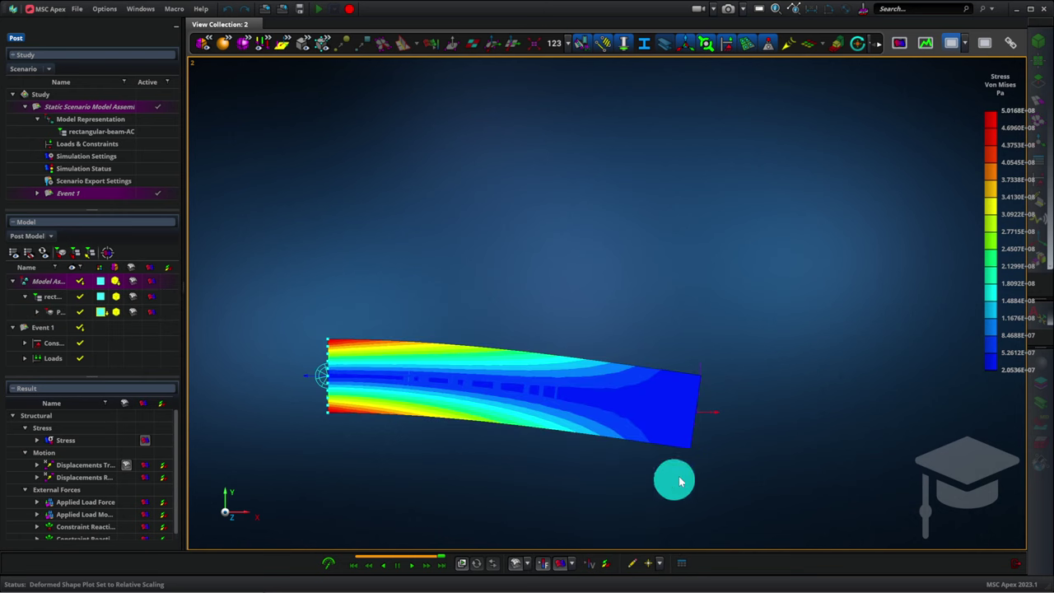
Move the Stress legend panel left and expand it to show Quantity, Derivation and Averaging settings.
mouse_move(1005, 54)
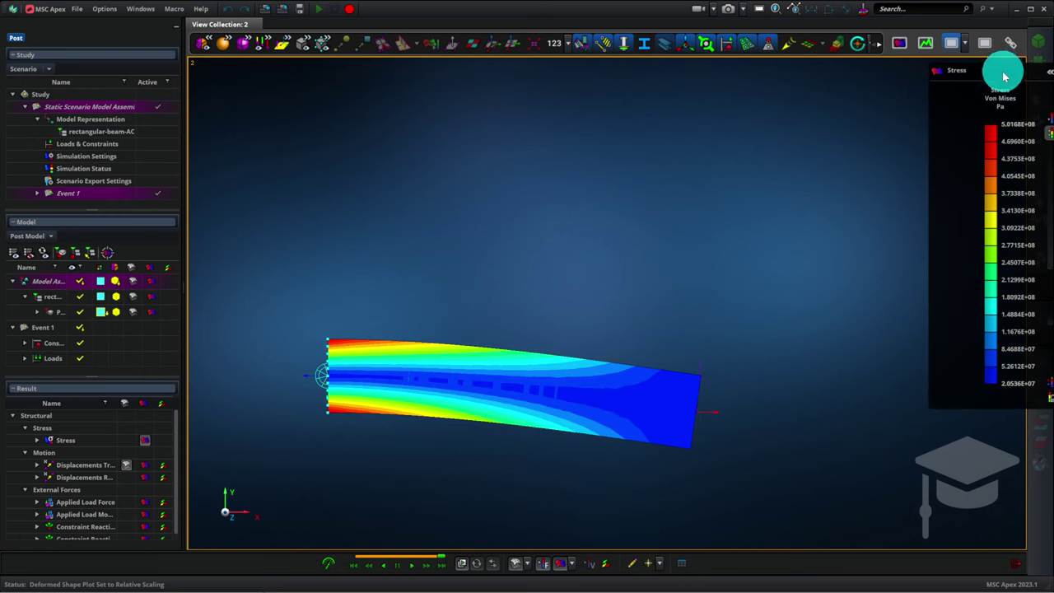
drag(1004, 76, 830, 86)
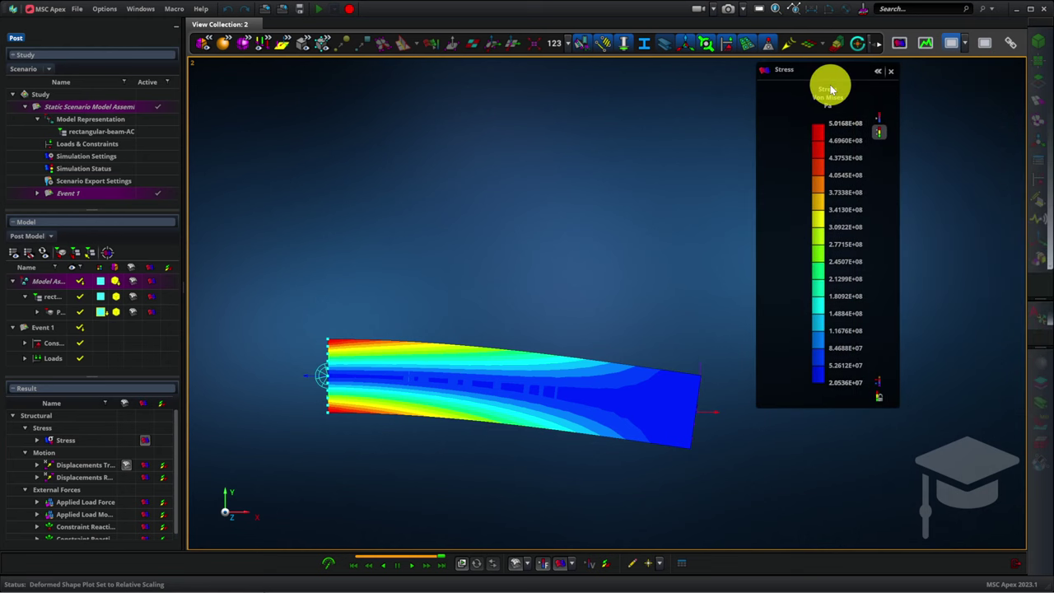
click(875, 72)
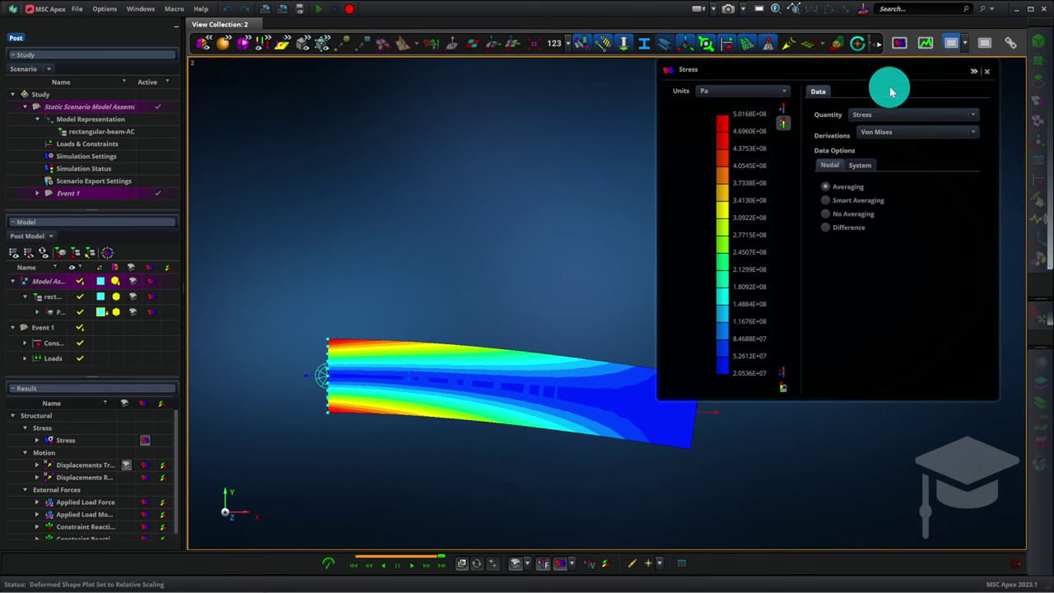
Switch the stress derivation from Von Mises to X-Component.
click(898, 133)
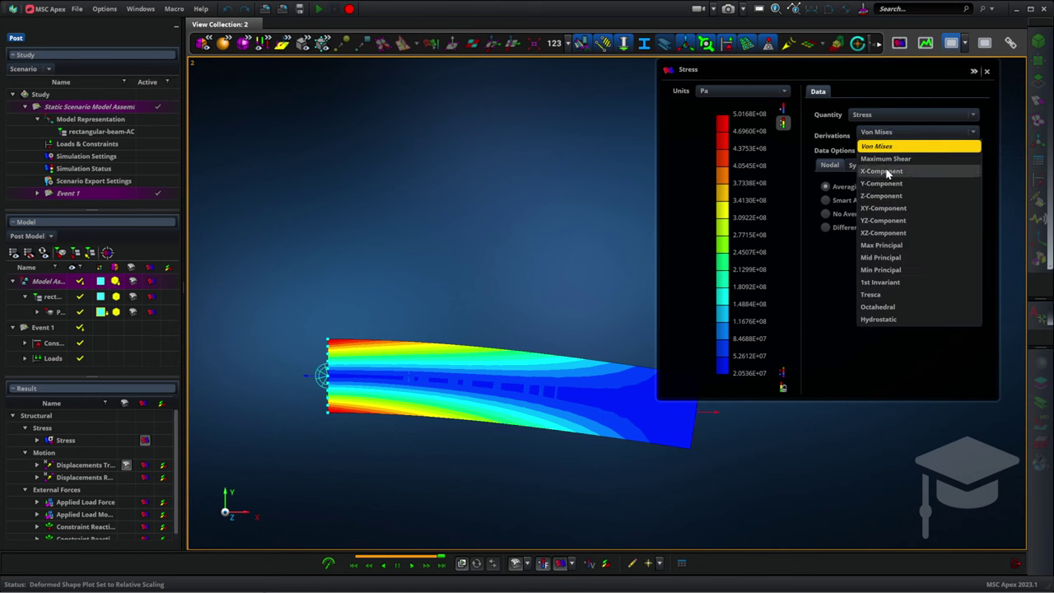
click(889, 171)
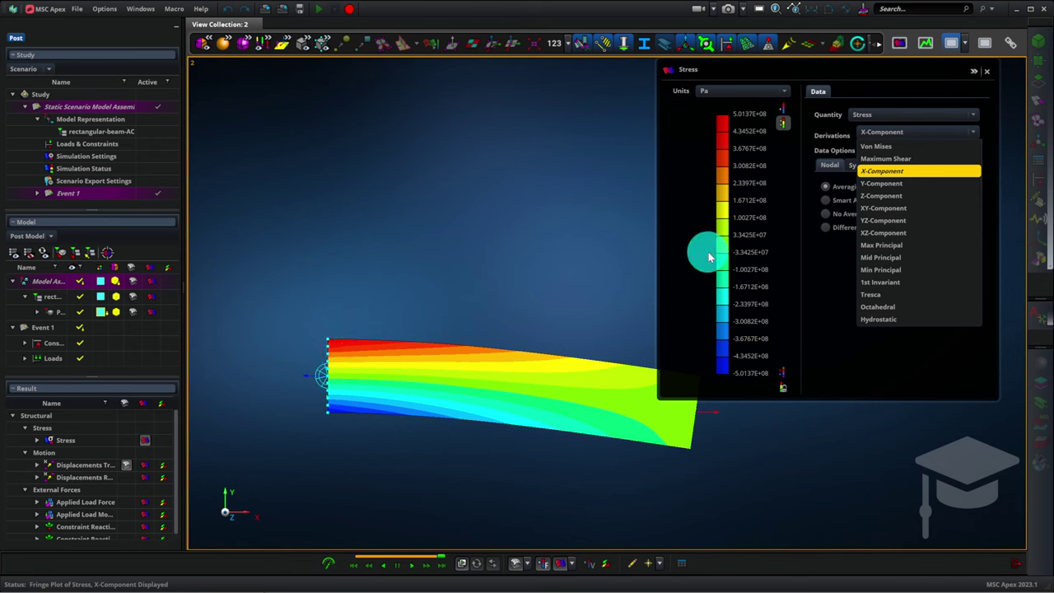
Plot XY-Component shear stress in MPa (-25.41 to 2.34 MPa) and rotate to inspect the beam.
click(881, 212)
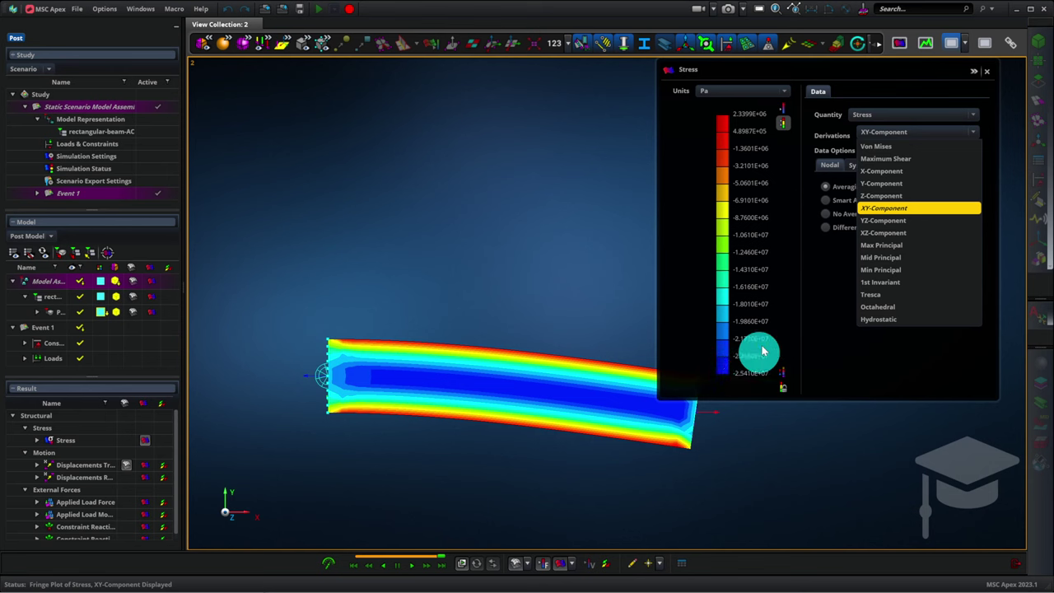
click(726, 96)
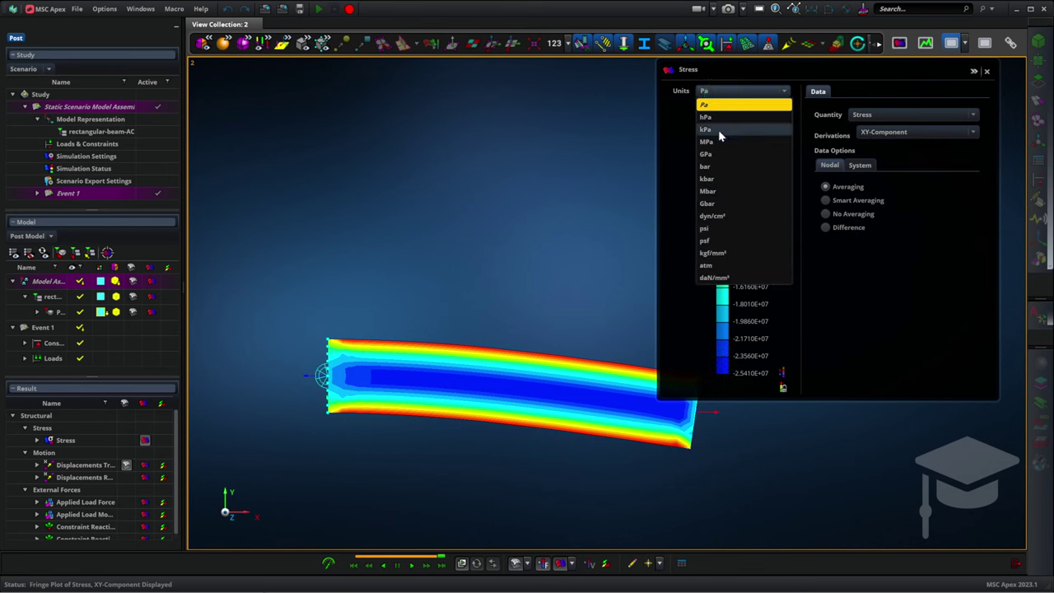
click(713, 140)
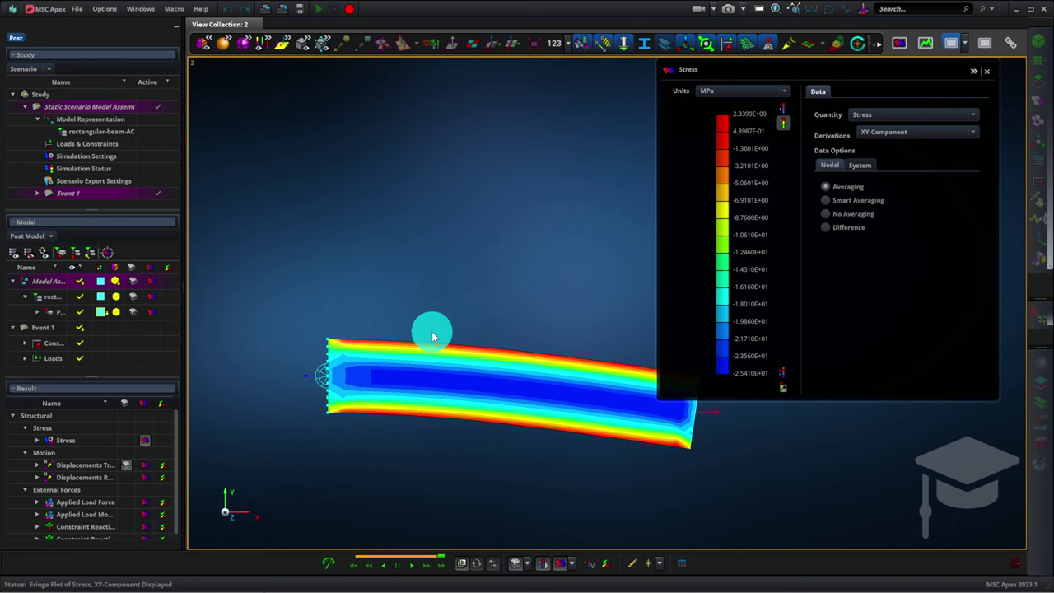
middle_drag(431, 332, 497, 342)
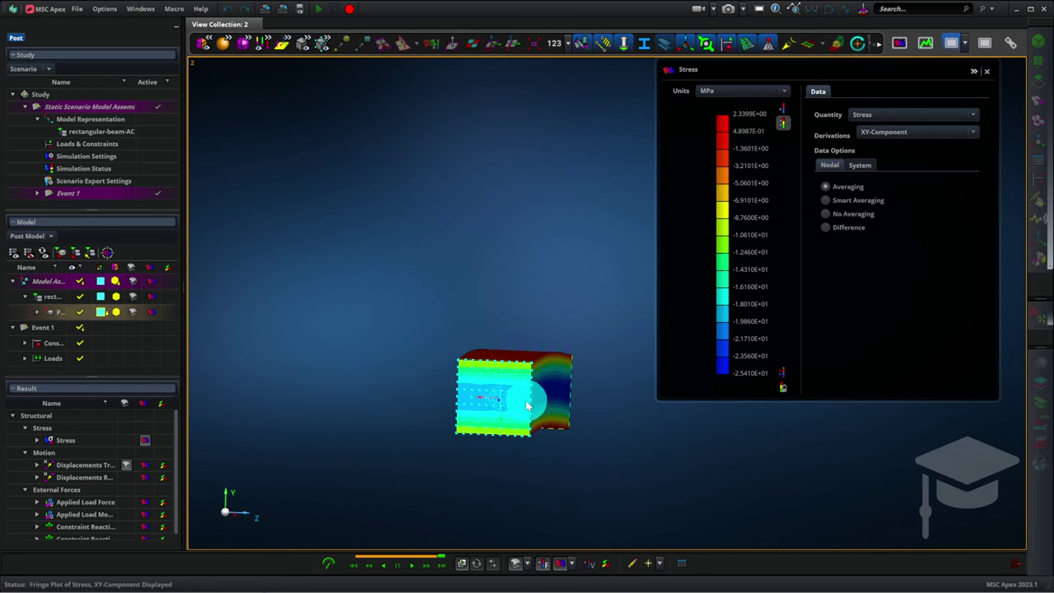
click(483, 383)
click(412, 396)
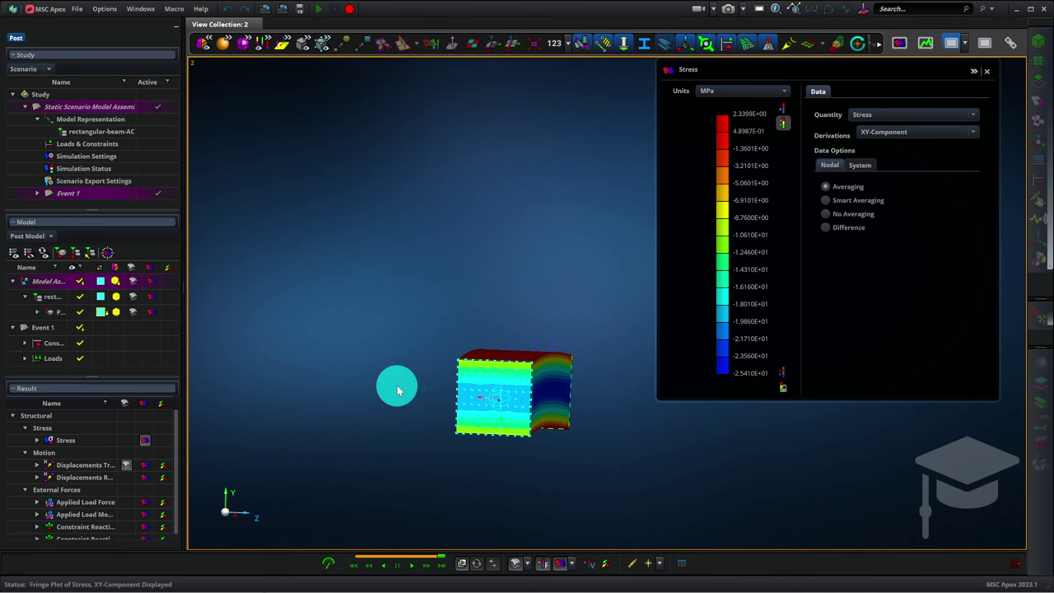
Switch the fringe to resultant translational displacement in metres, peaking at 2.0208E-03 m.
click(902, 119)
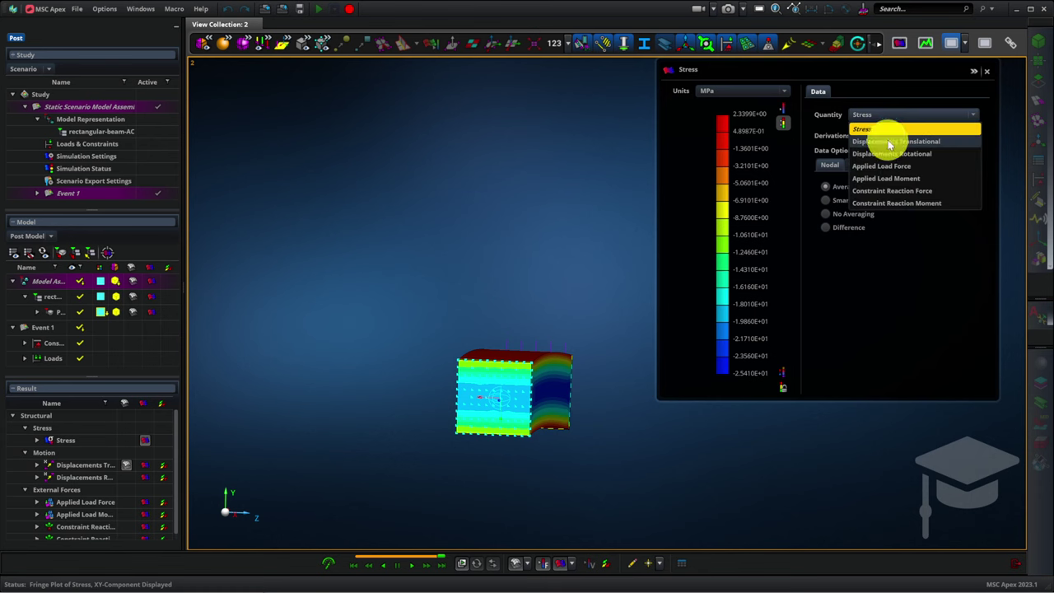
click(889, 140)
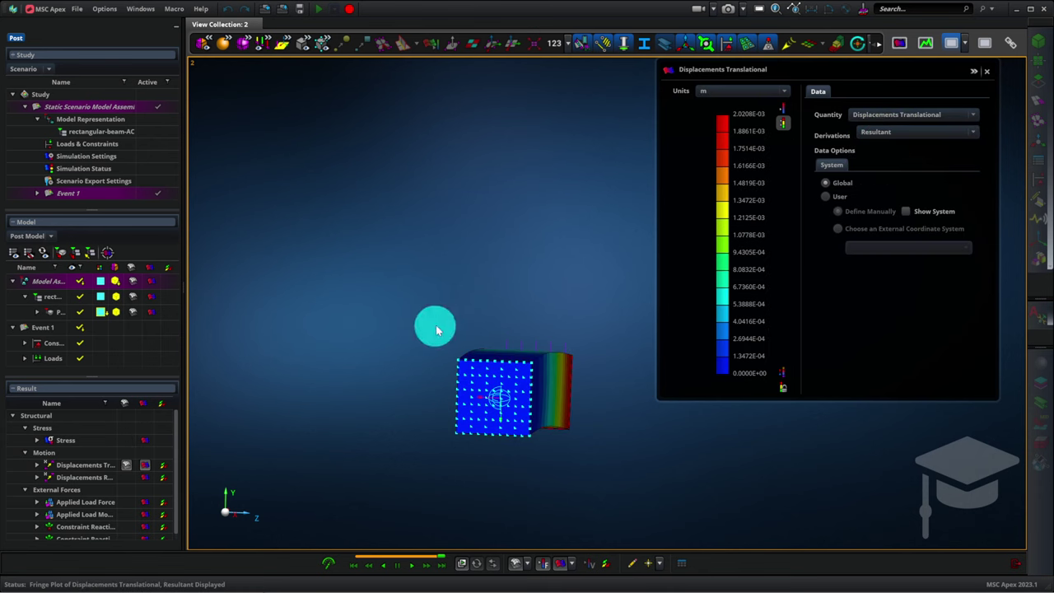
middle_drag(436, 329, 390, 321)
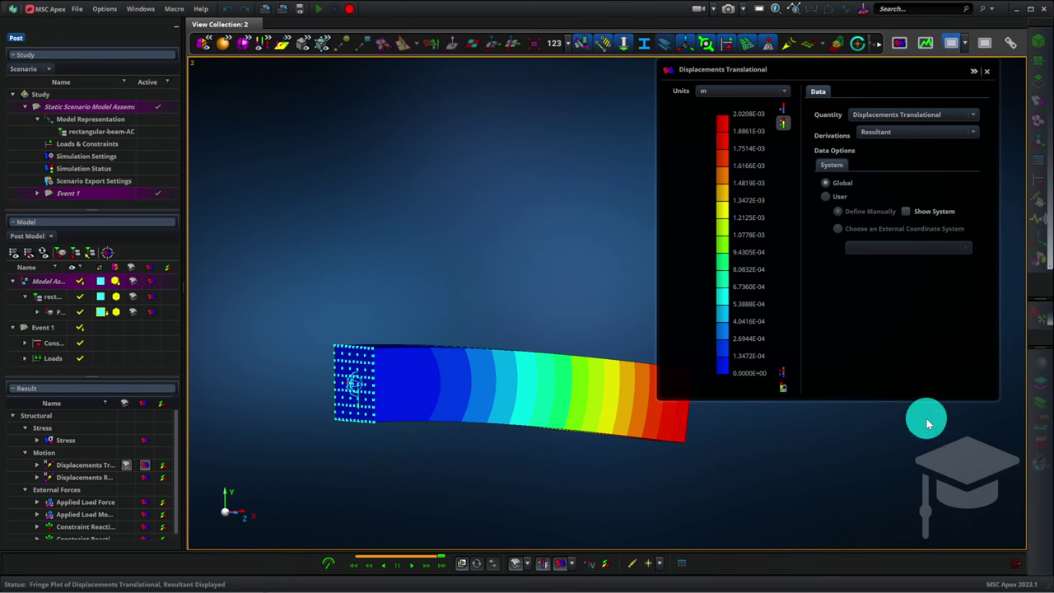
Exit post-processing, show the Model tree, expand Part 1 and select Box 1.
click(1022, 567)
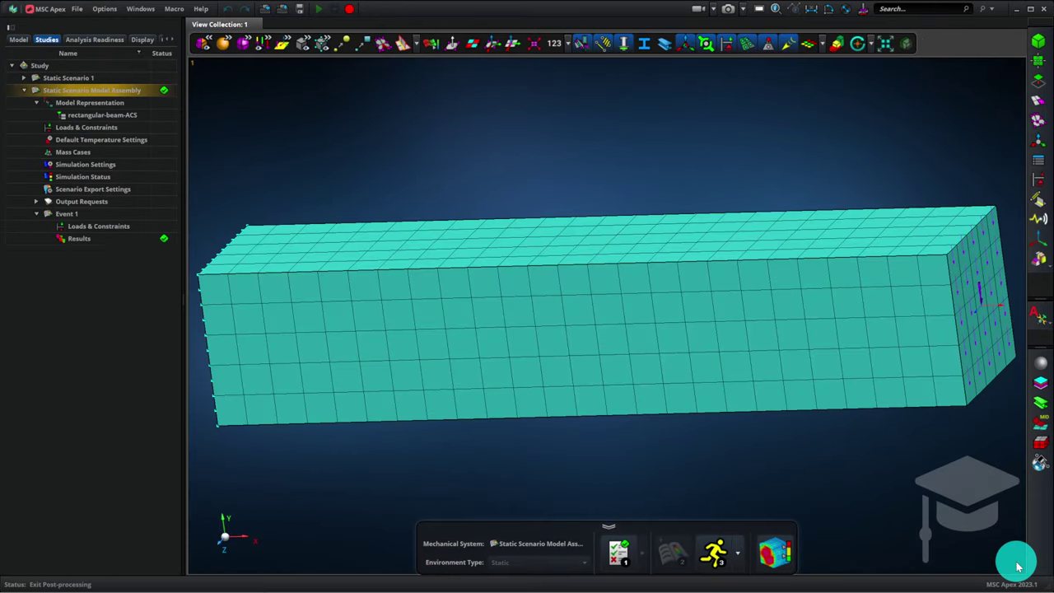
click(18, 40)
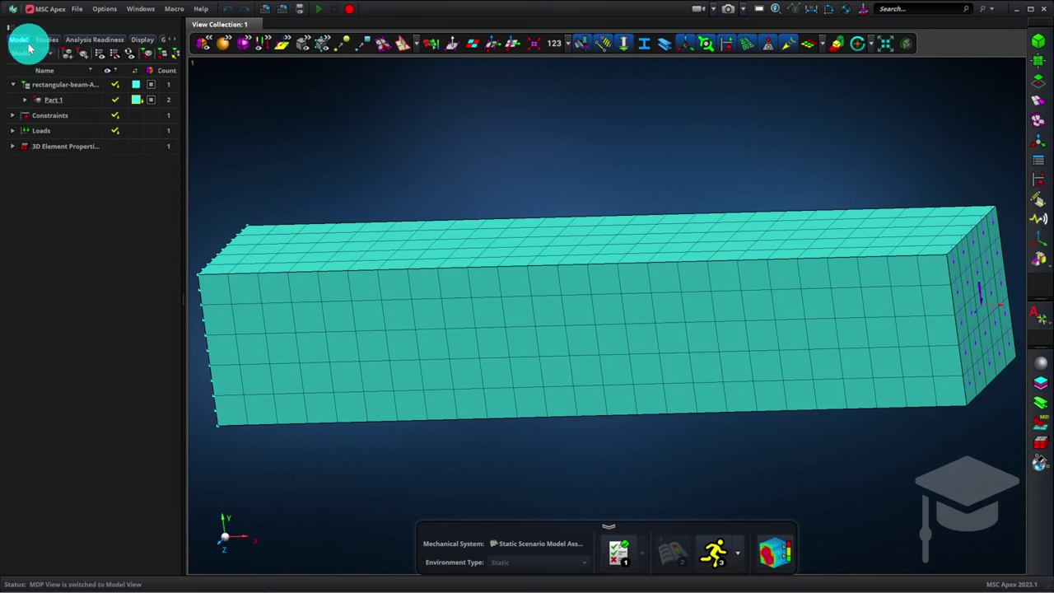
click(27, 100)
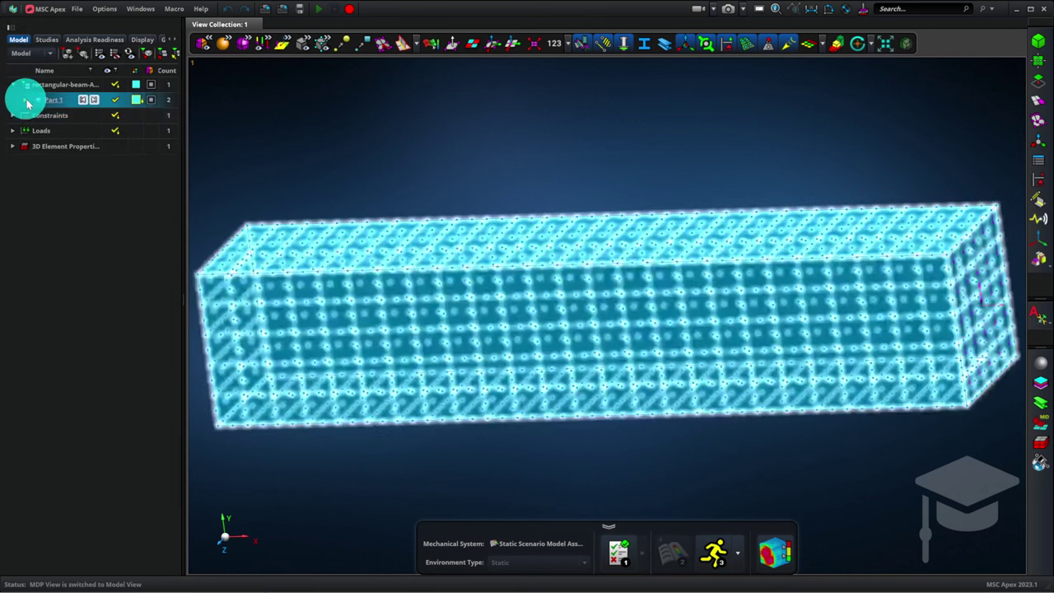
click(27, 101)
click(63, 117)
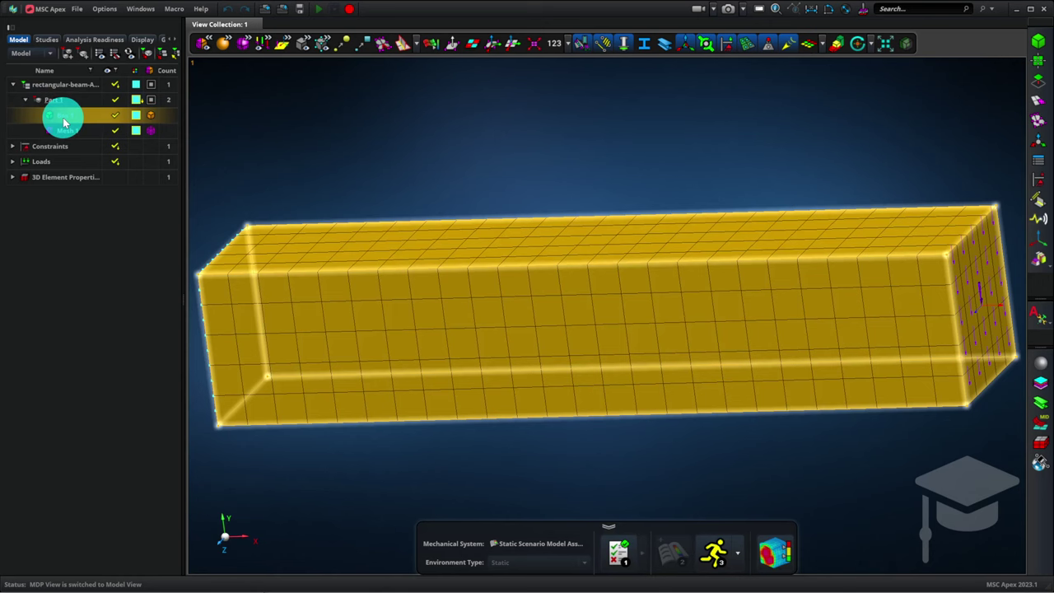
Change Box 1's length from 0.25 m to 0.05 m and apply the edit.
double_click(63, 122)
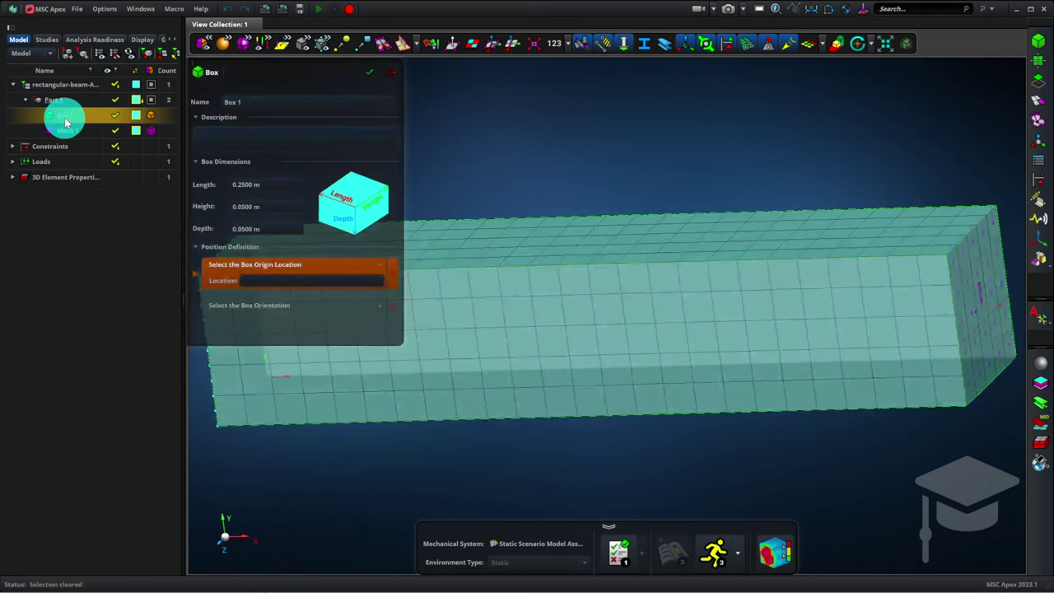
click(231, 182)
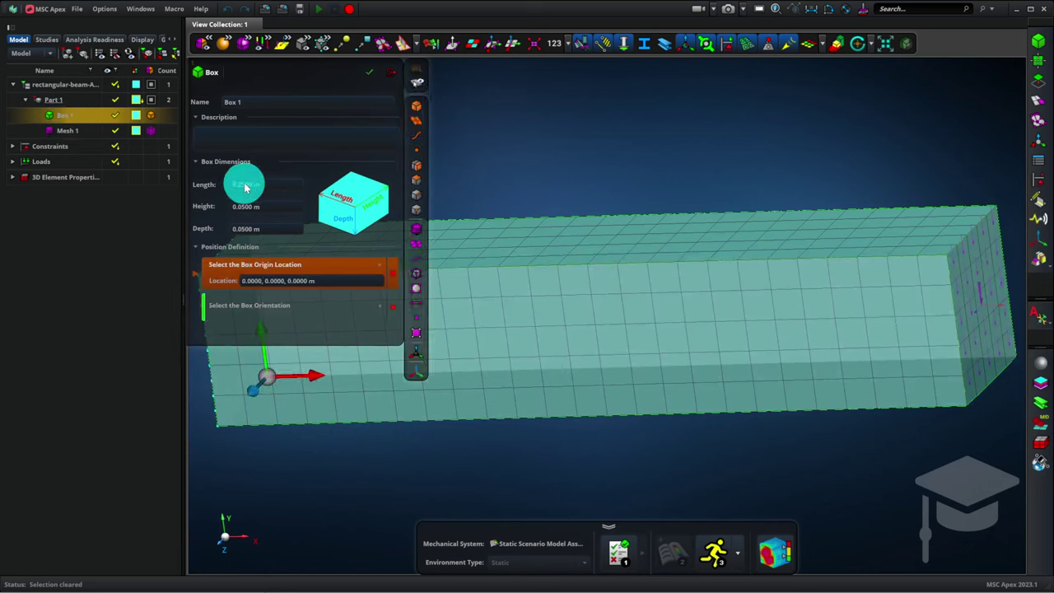
double_click(266, 186)
key(BackSpace)
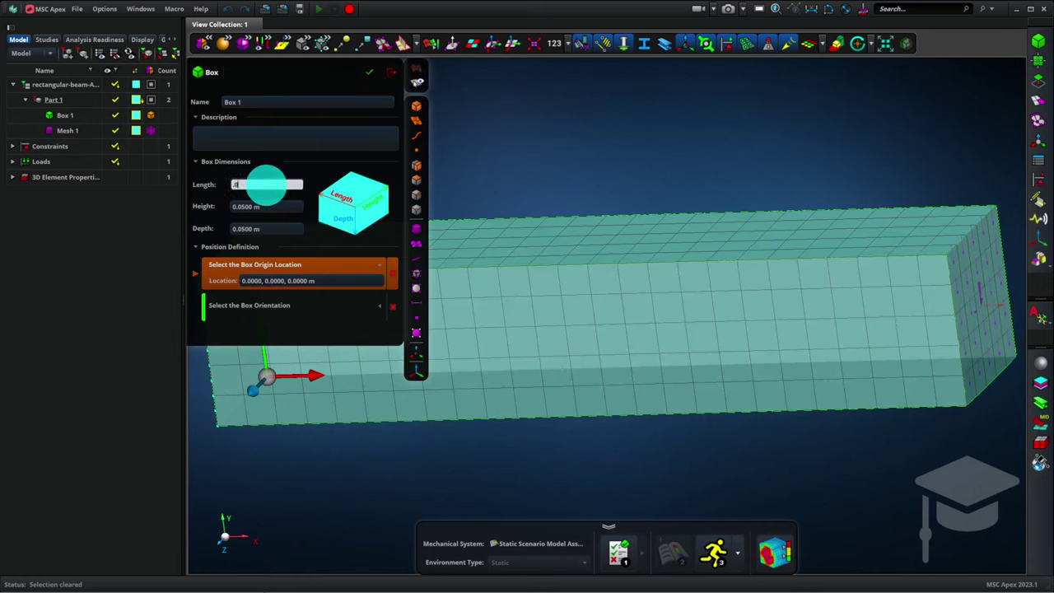
text(.05)
key(Return)
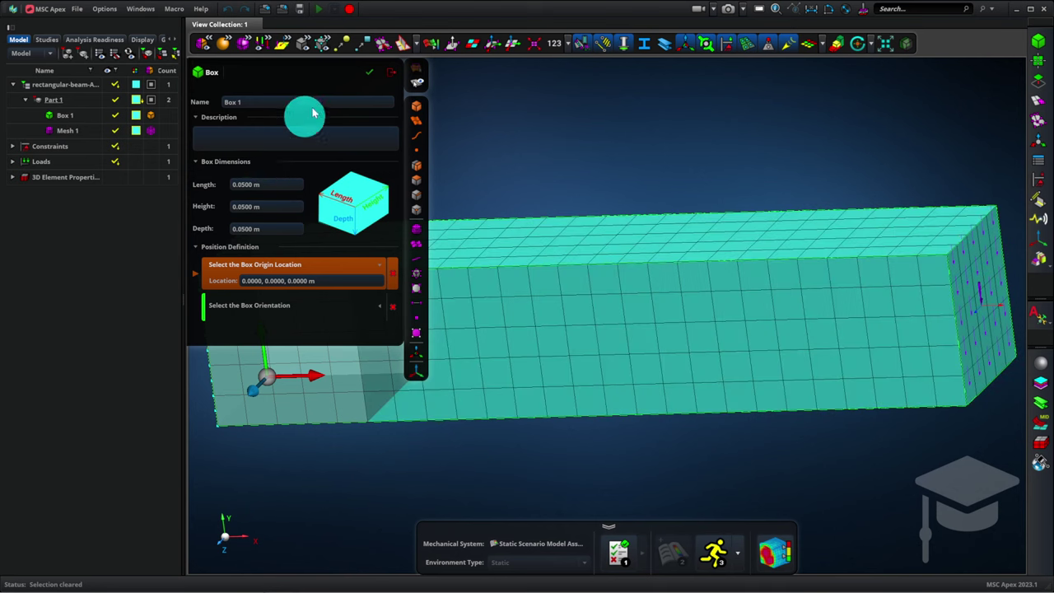
click(371, 76)
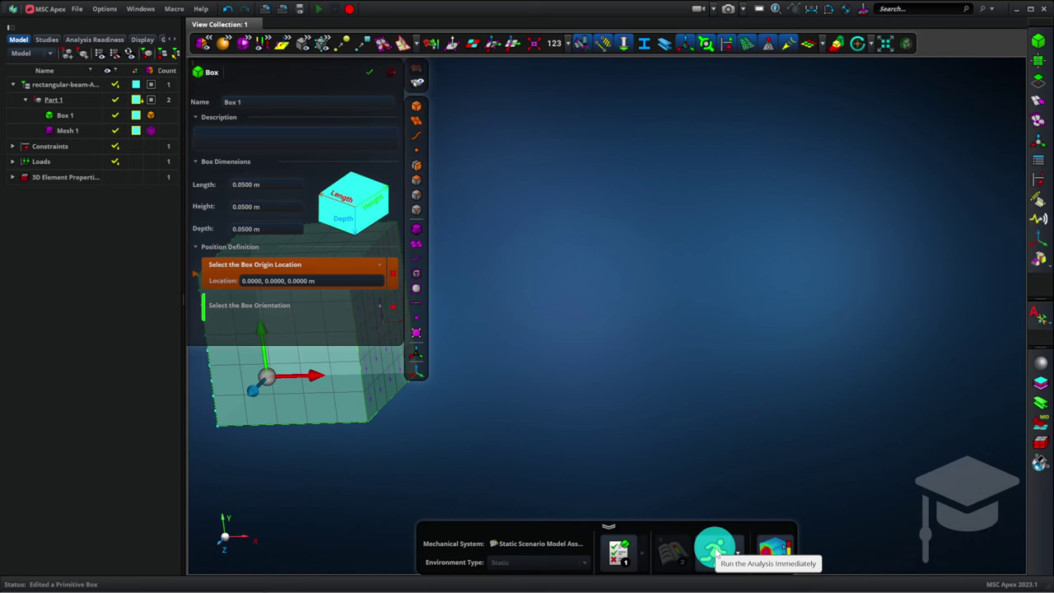
Rerun the analysis and view the cube's displacement fringe, peaking at 2.9378E-05 m.
click(715, 550)
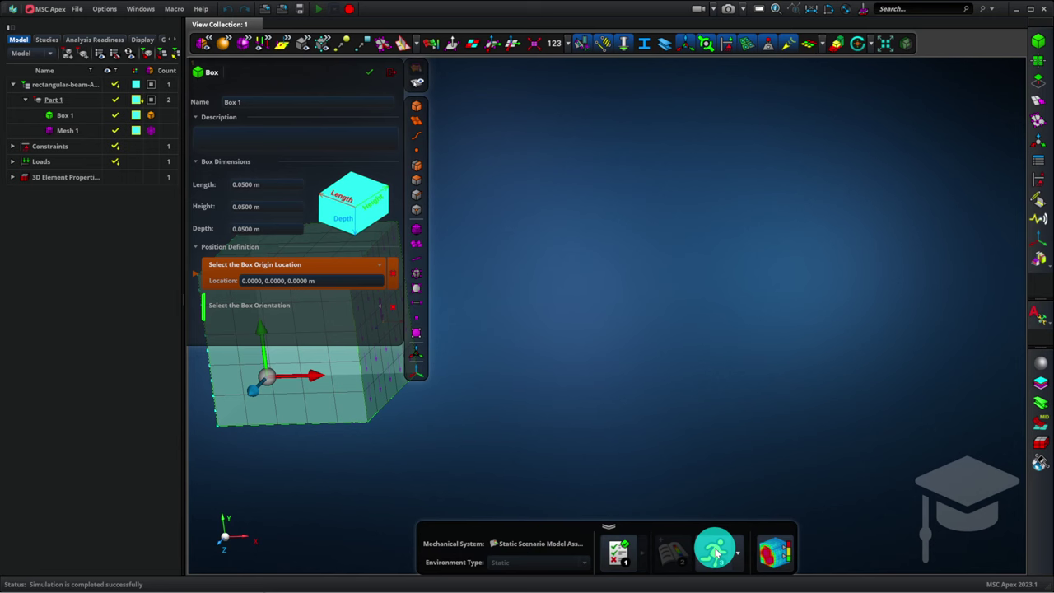
click(777, 552)
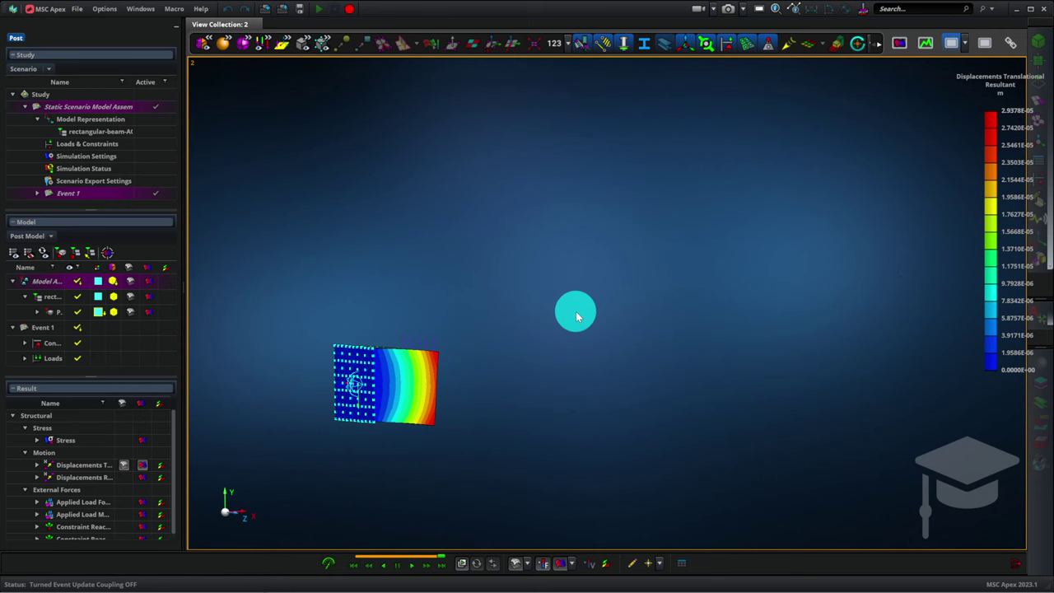
key(f)
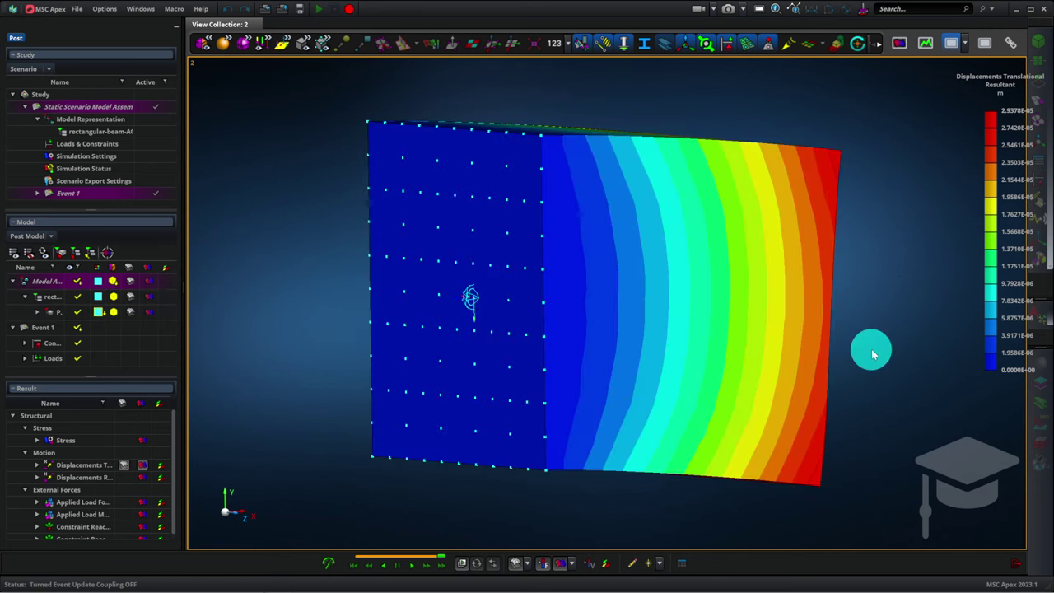
key(Left)
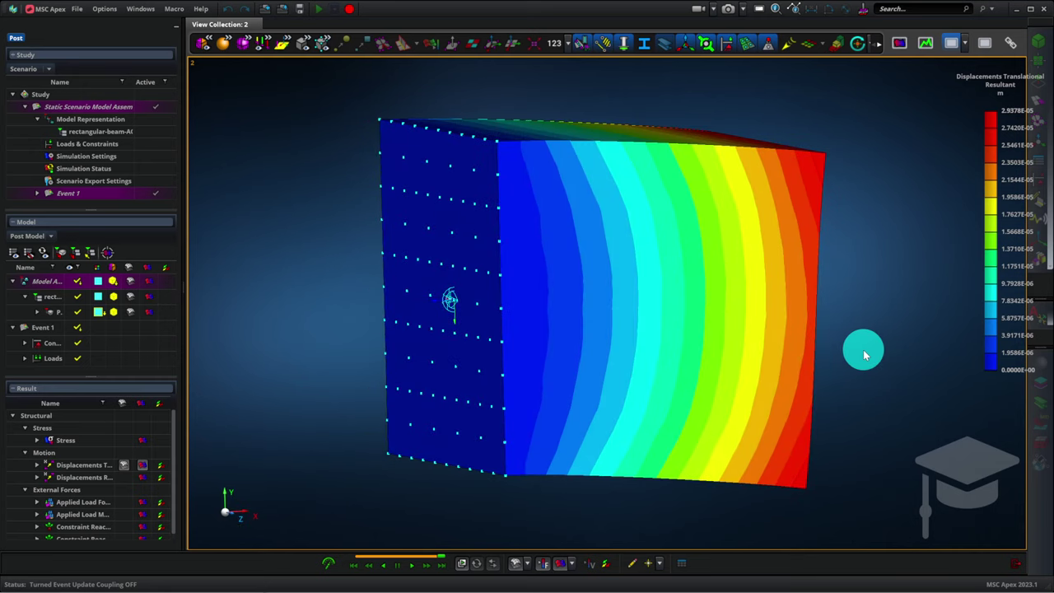
Expand the legend settings and plot the cube's X-Component bending stress.
mouse_move(1005, 94)
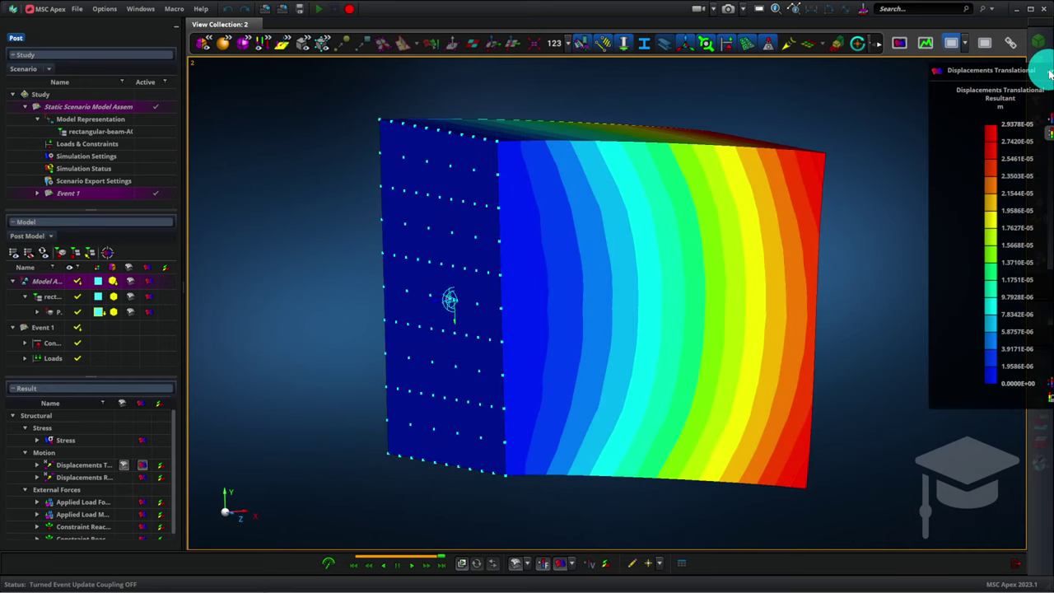
click(1000, 66)
drag(1000, 64, 815, 88)
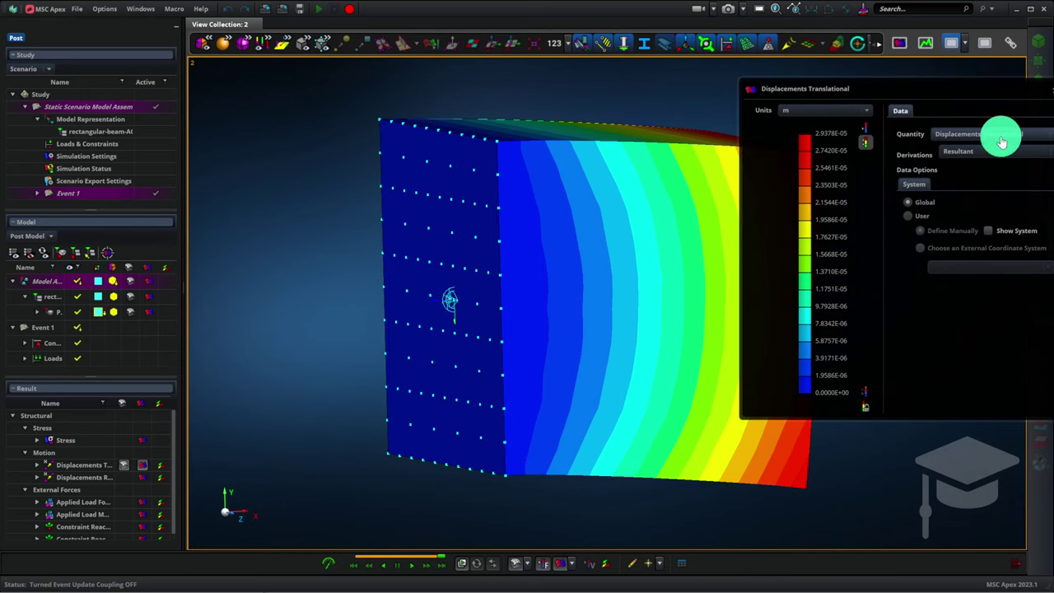
click(1000, 140)
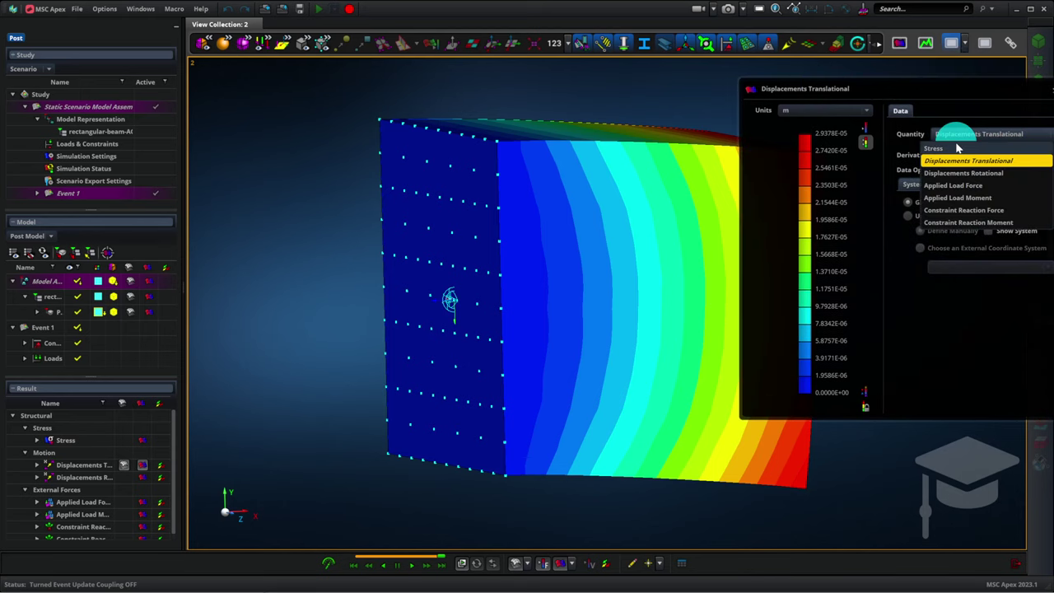
click(955, 148)
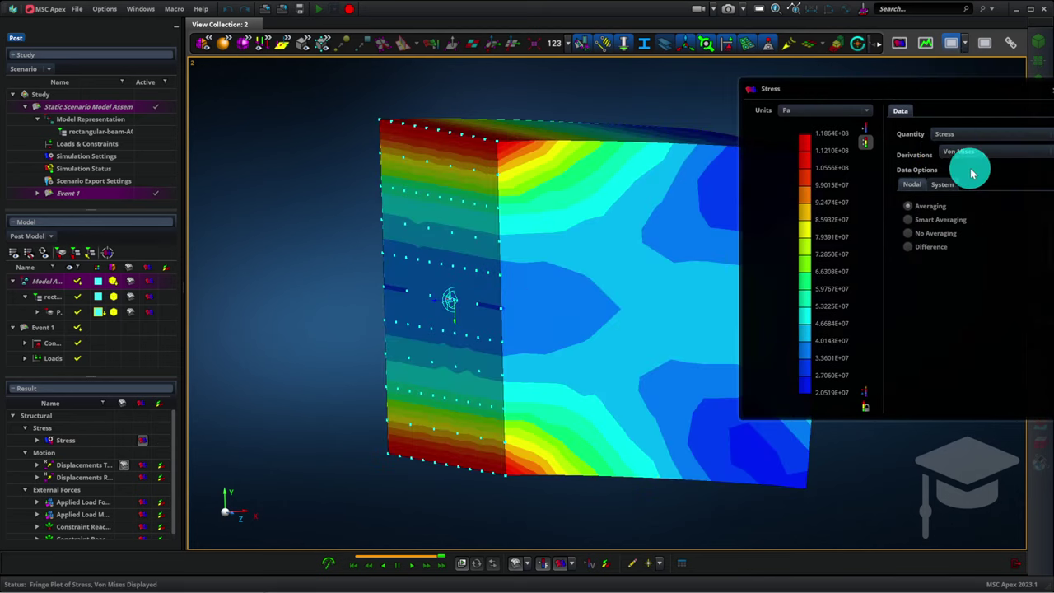
click(969, 151)
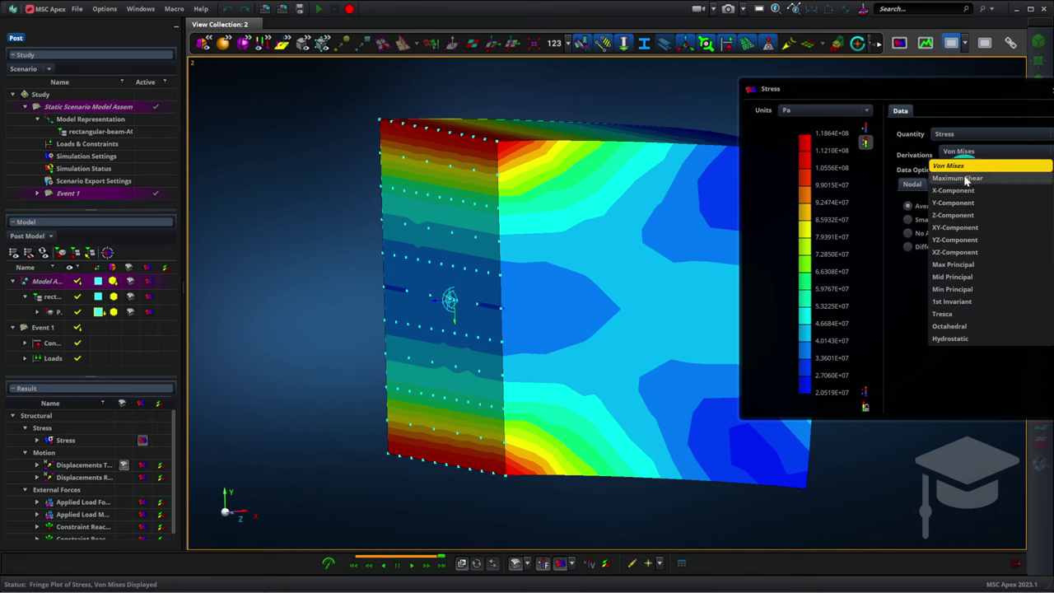
click(958, 191)
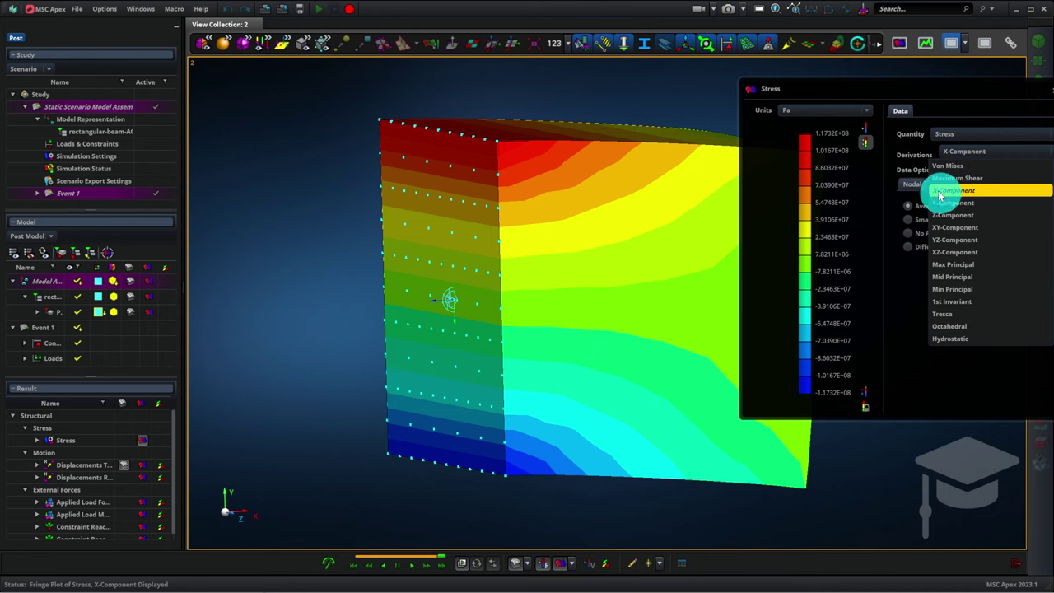
Show stress in MPa and switch the derivation to XY-Component shear stress.
click(830, 112)
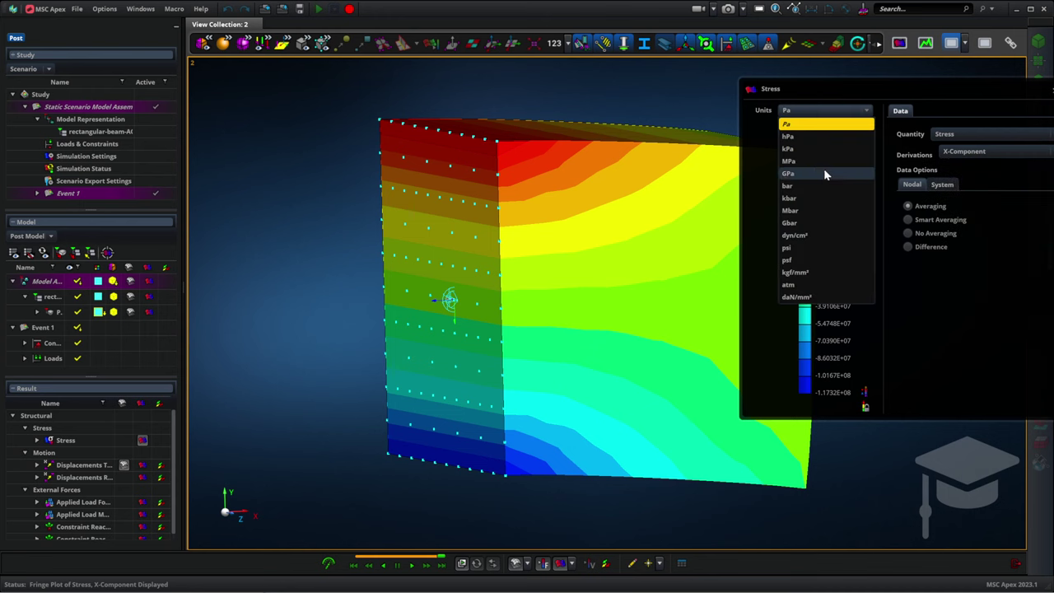
click(824, 156)
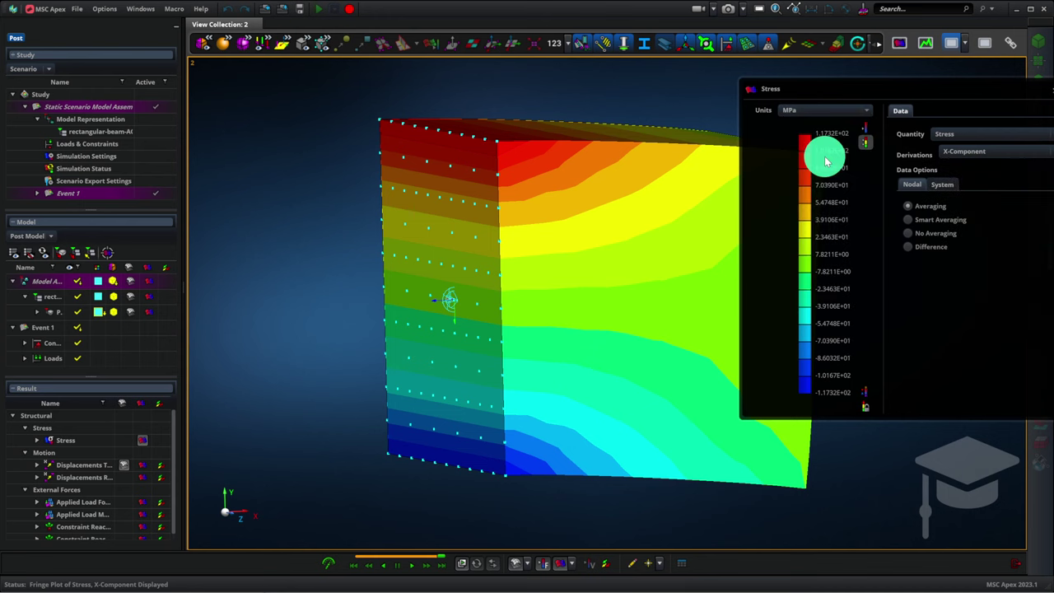
click(990, 155)
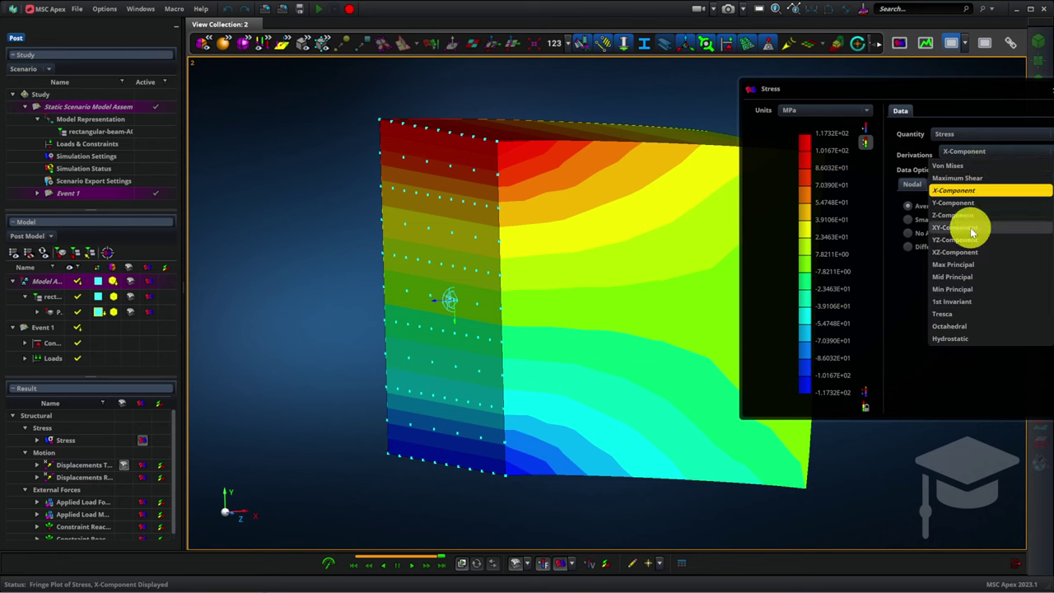
click(963, 227)
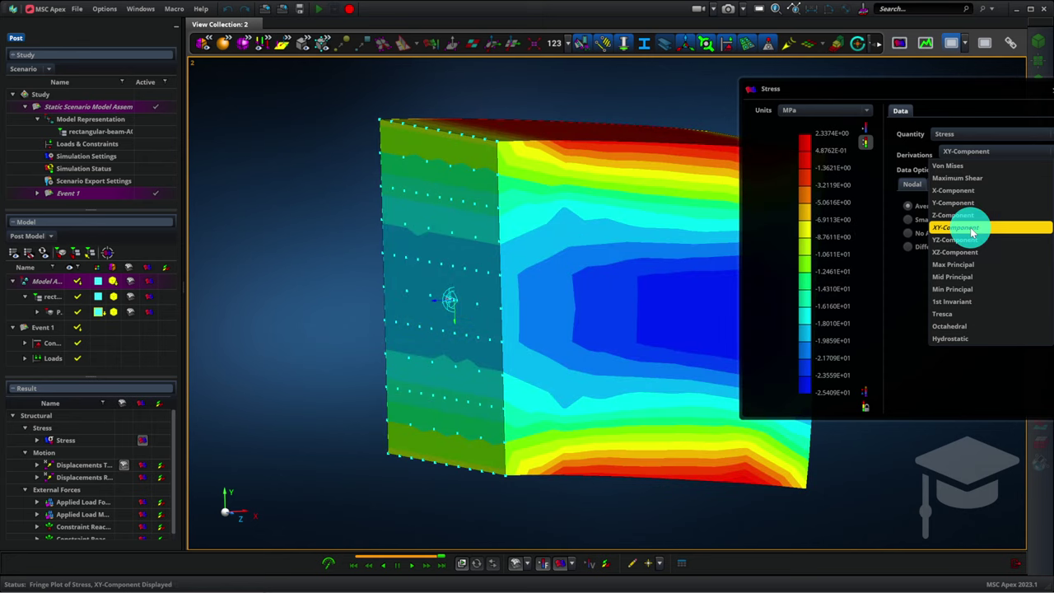